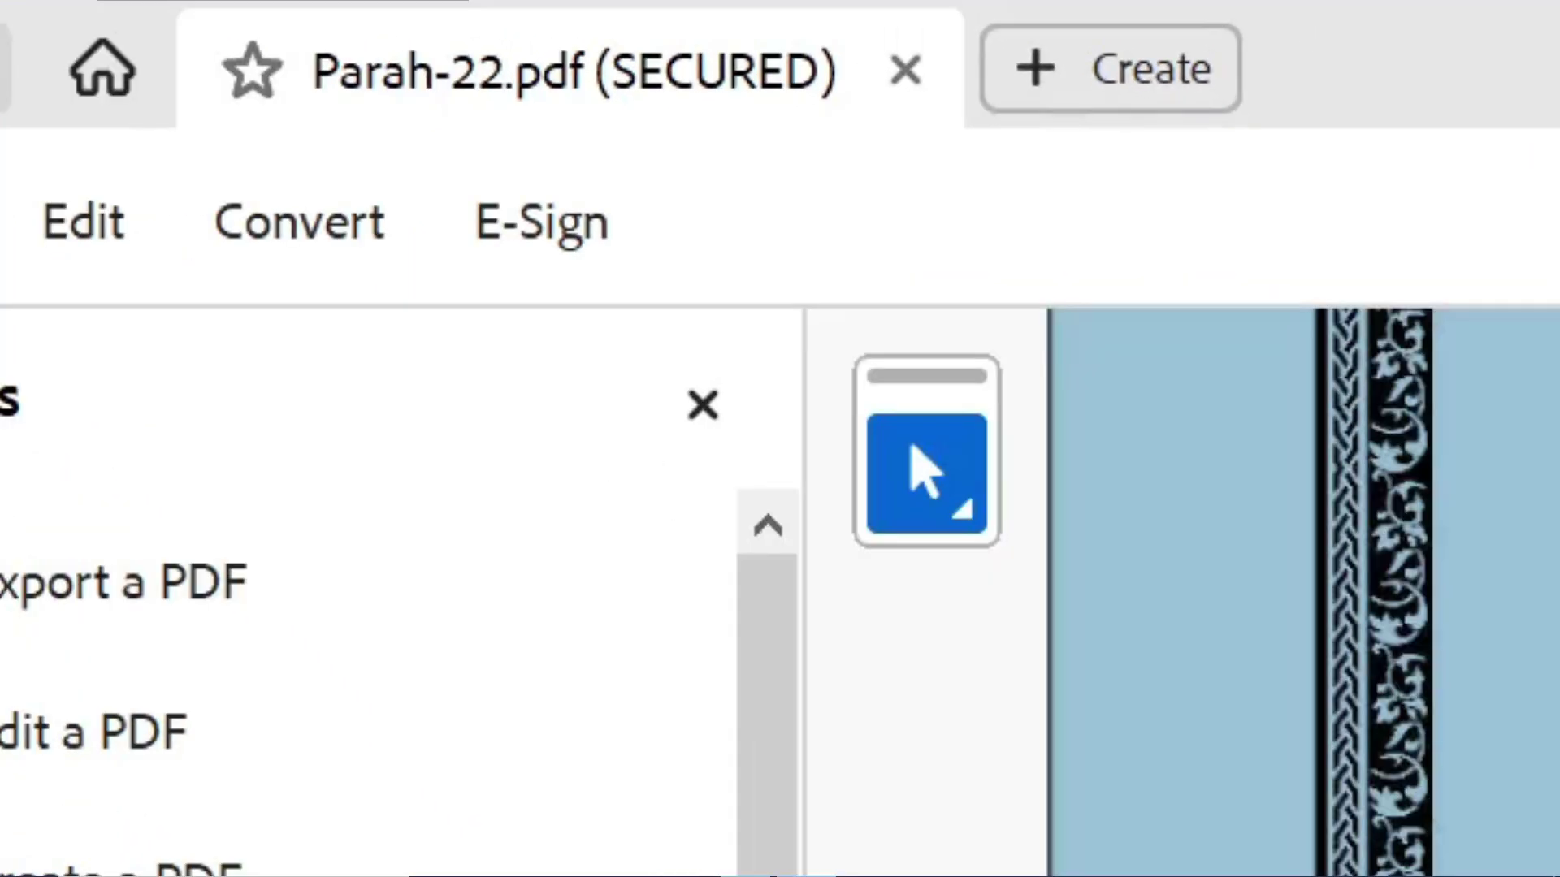
Bring up Acrobat's document menu for the secured Parah-22.pdf
{"action": "left_click", "coordinate": [51, 21]}
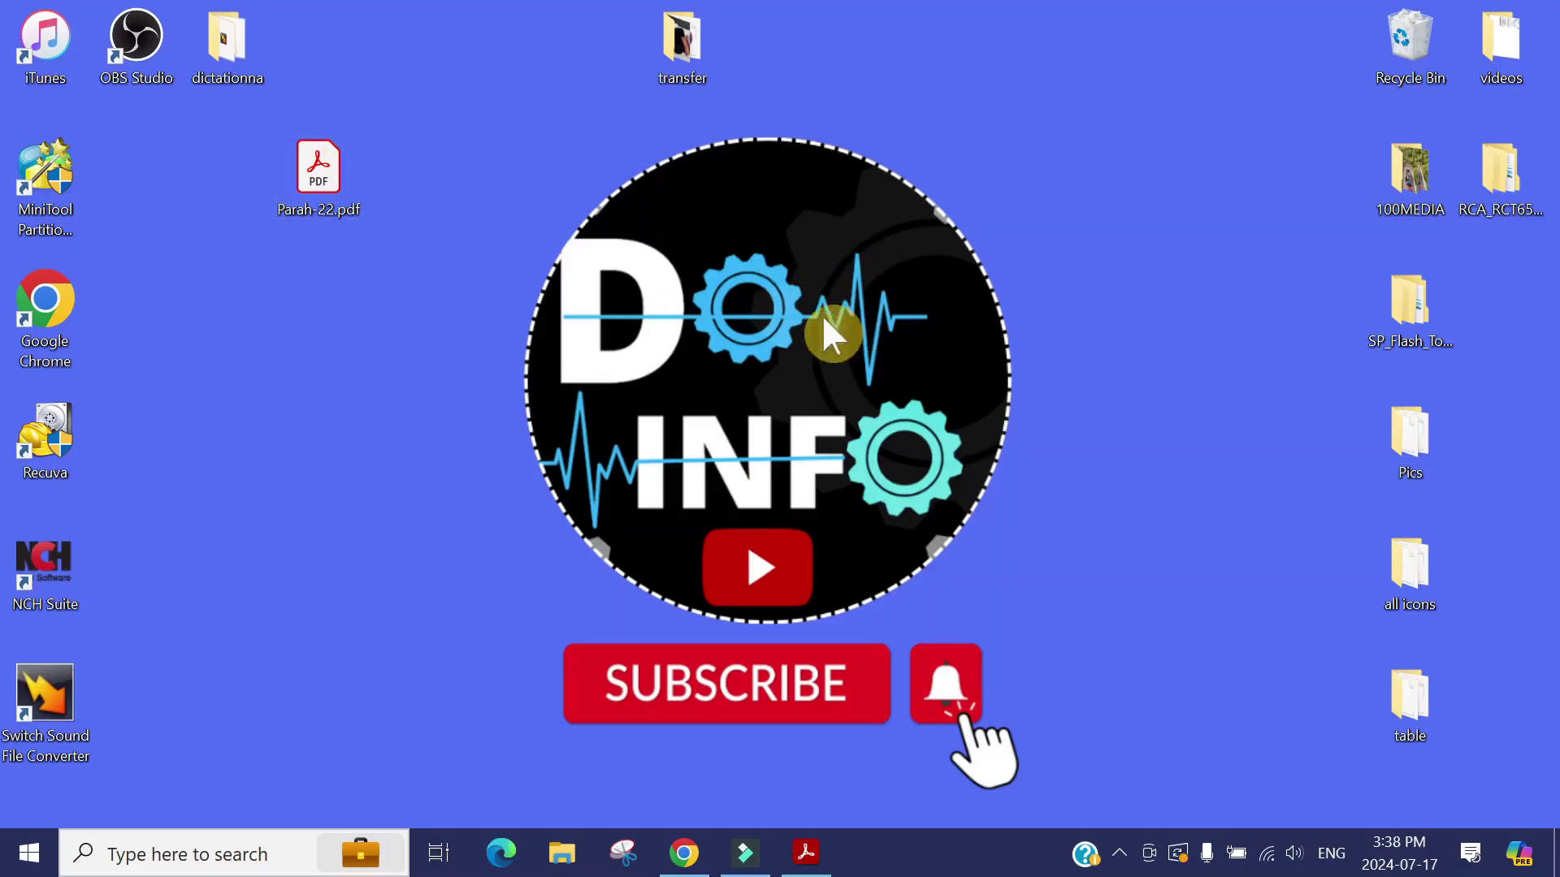
Reopen Parah-22.pdf from the desktop in Acrobat and bring up its document menu
{"action": "left_click", "coordinate": [319, 159]}
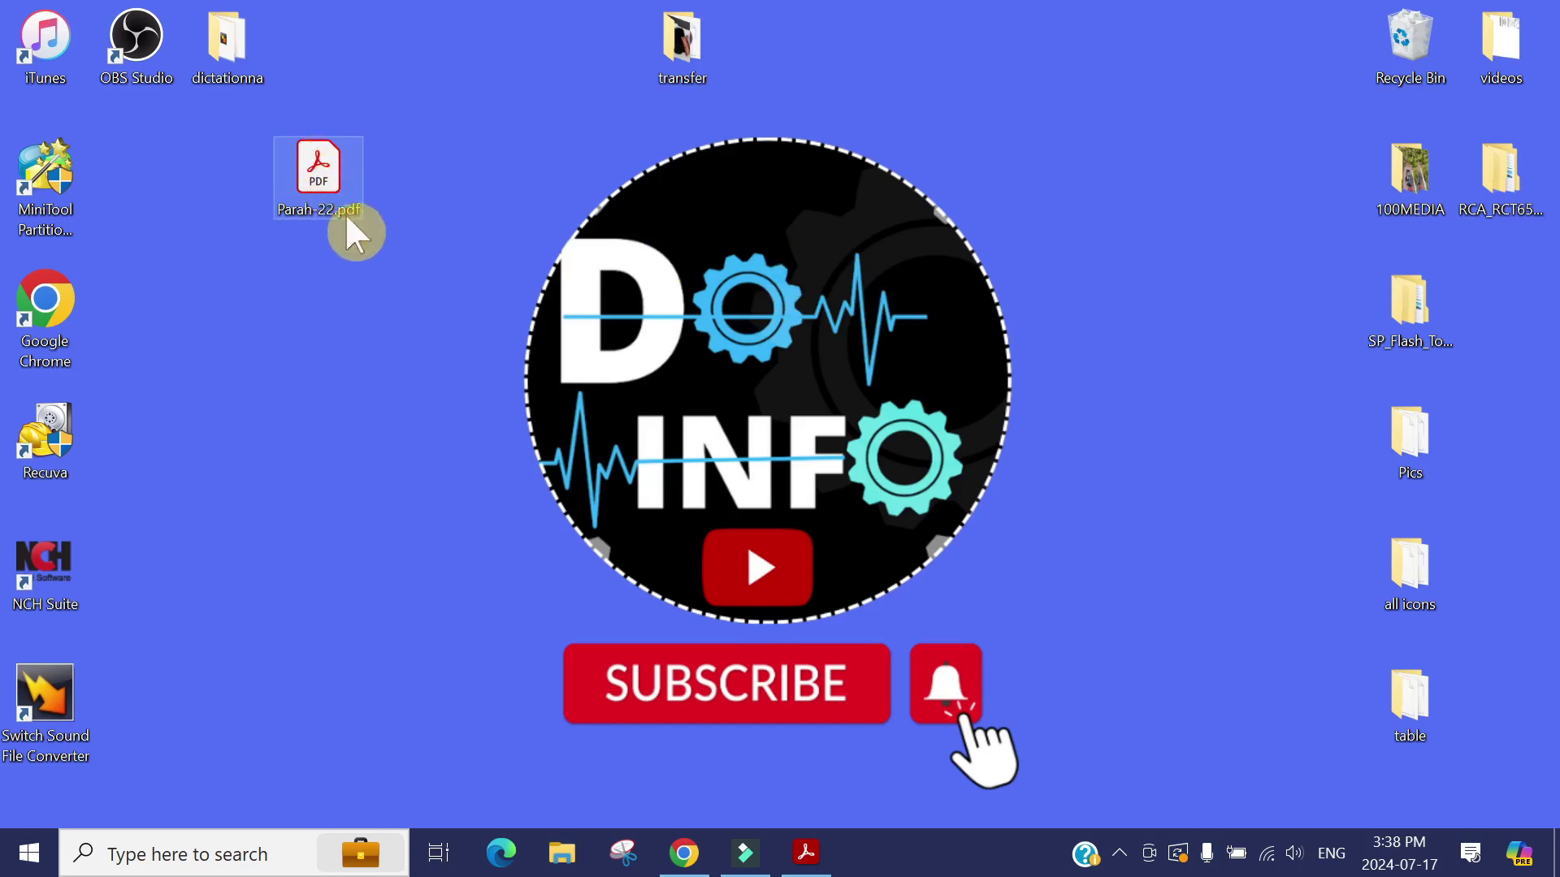
{"action": "double_click", "coordinate": [314, 174]}
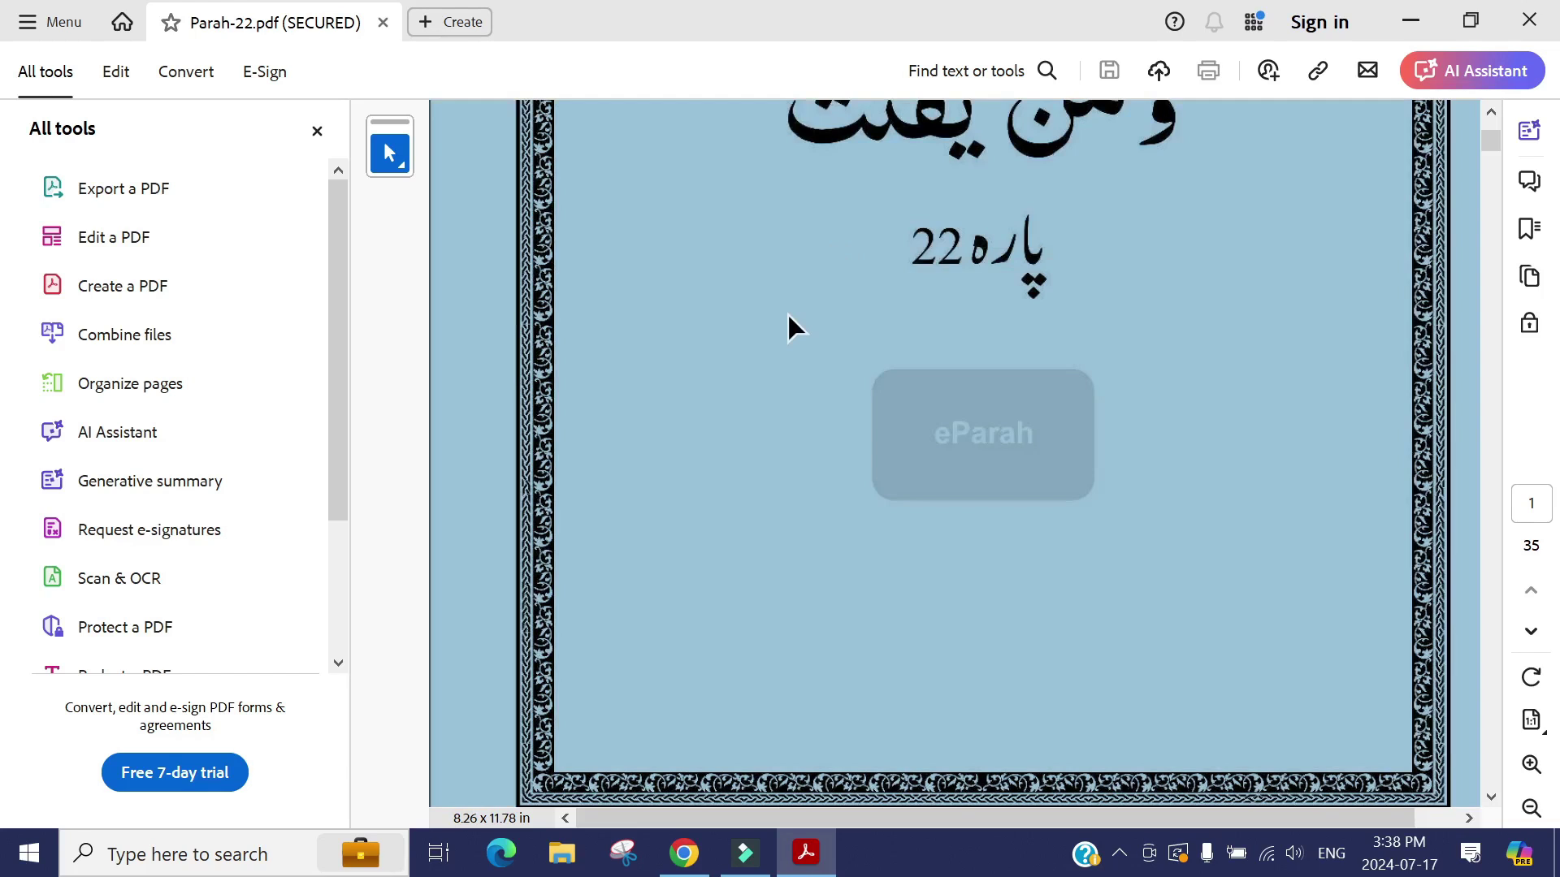
{"action": "left_click", "coordinate": [38, 27]}
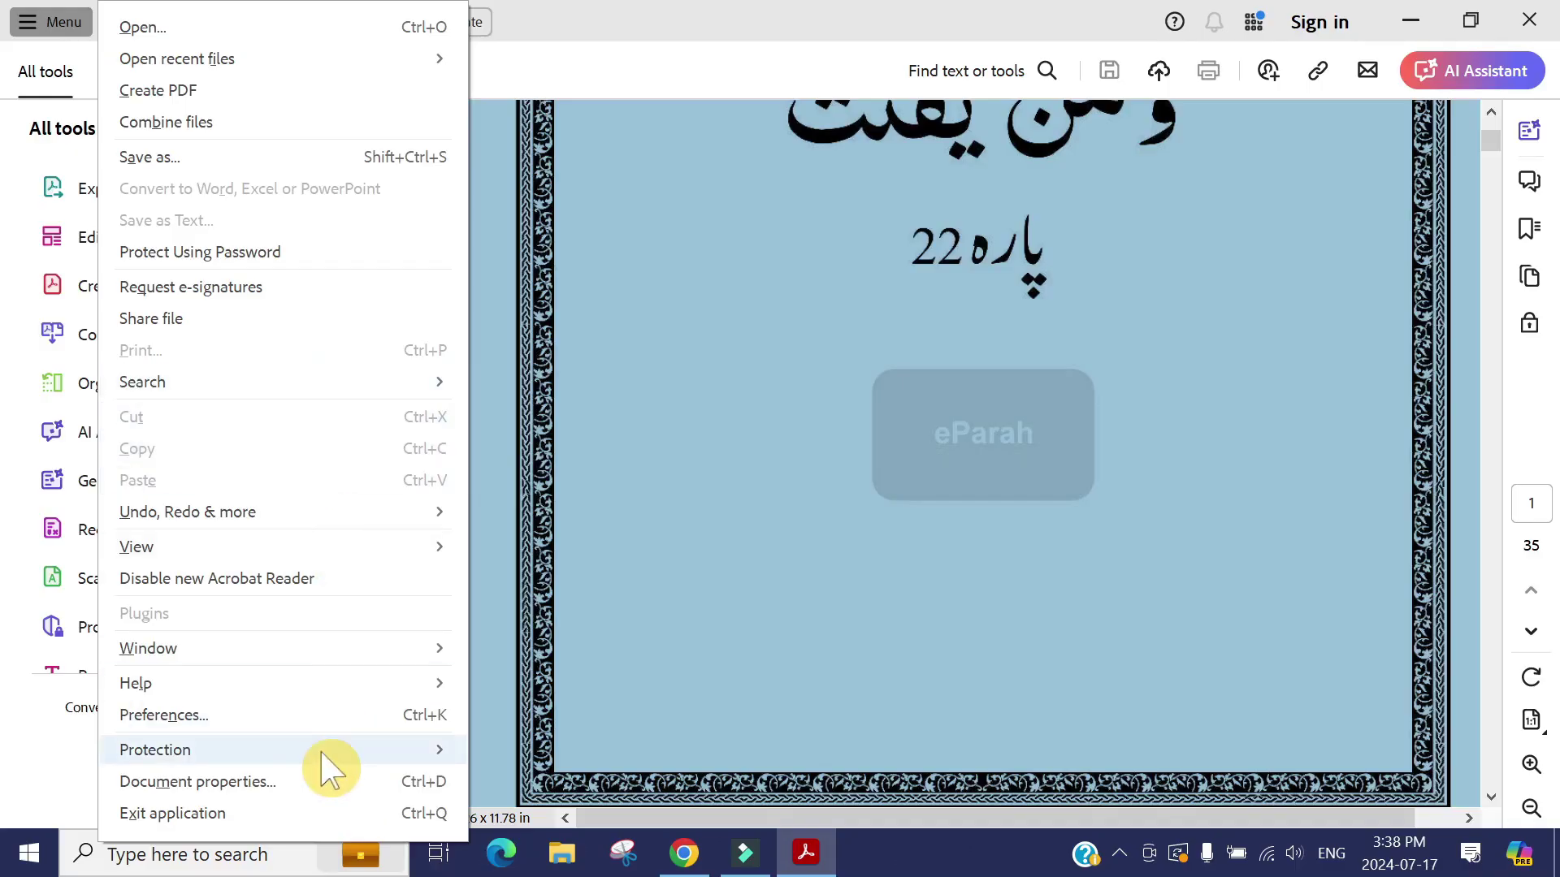
Review Parah-22.pdf's security restrictions under Protection and dismiss them without changes
{"action": "mouse_move", "coordinate": [305, 741]}
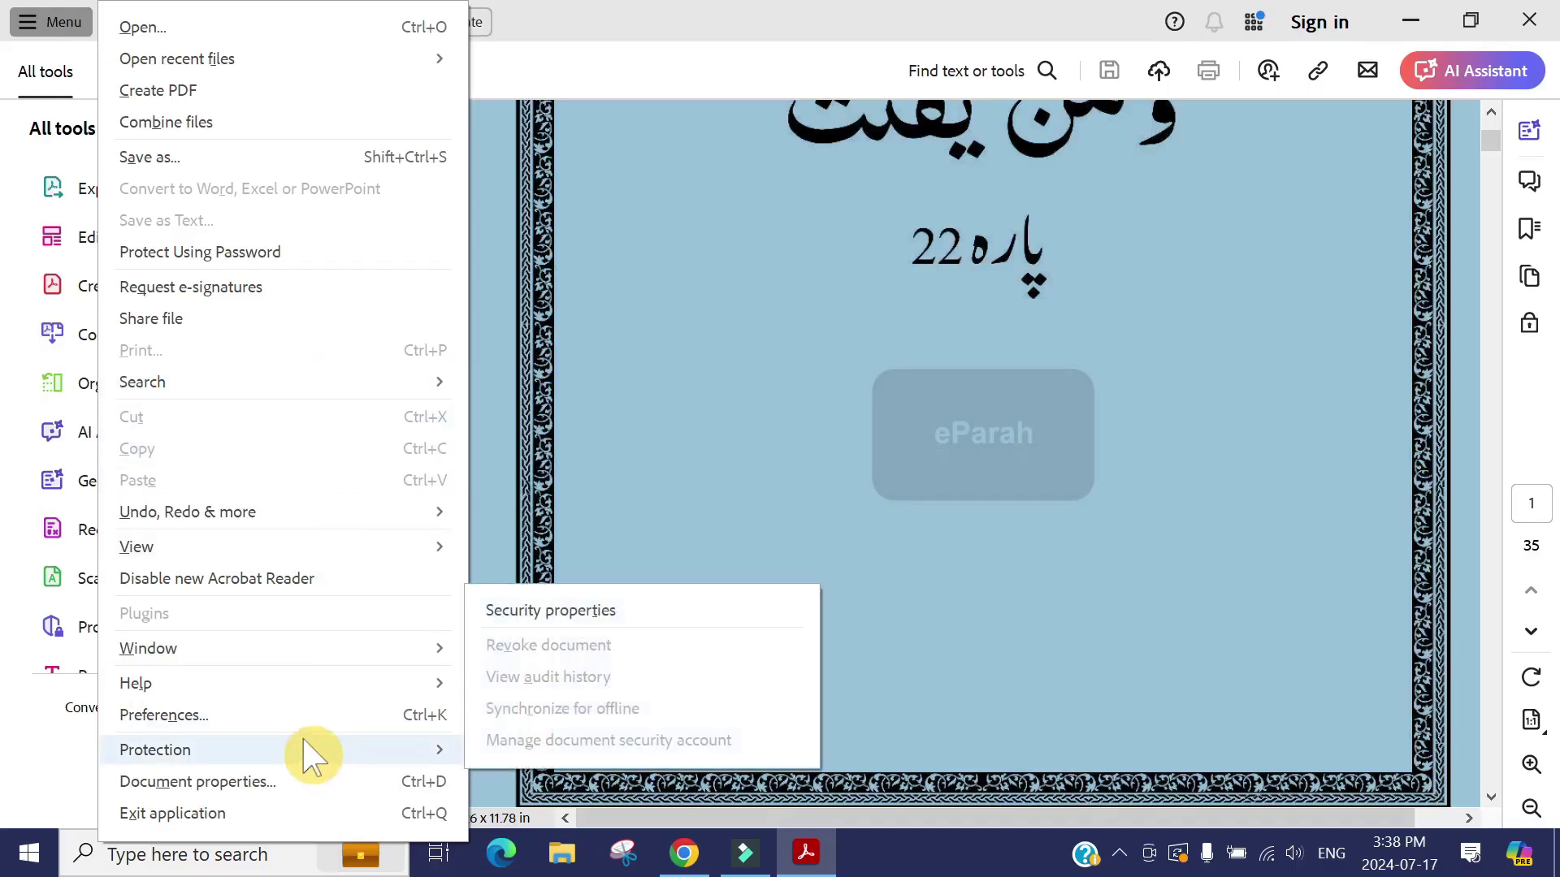
{"action": "left_click", "coordinate": [634, 609]}
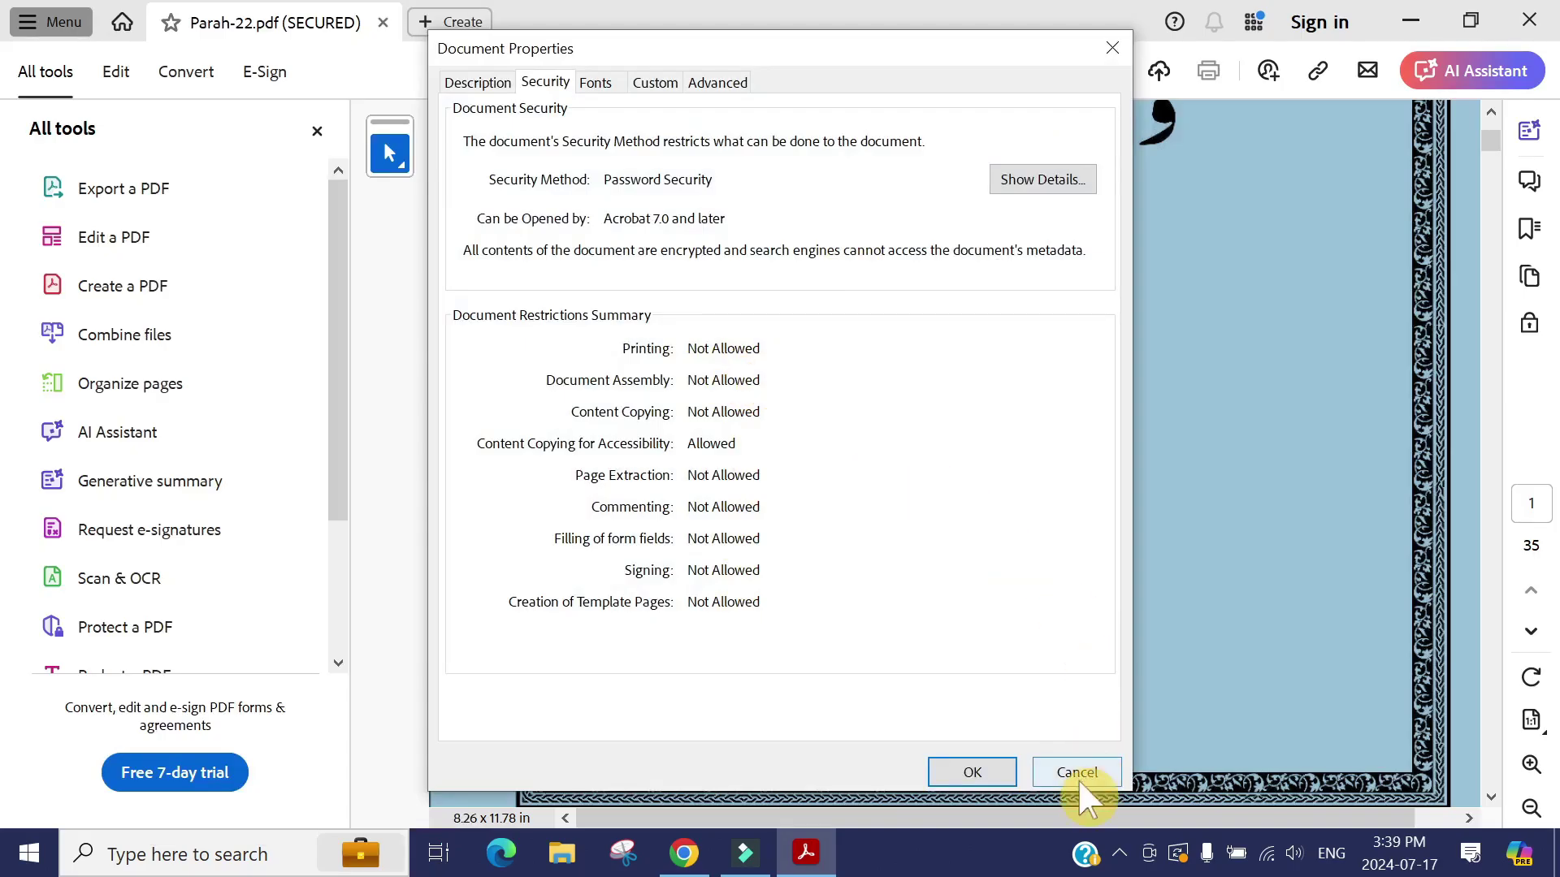
{"action": "left_click", "coordinate": [1077, 774]}
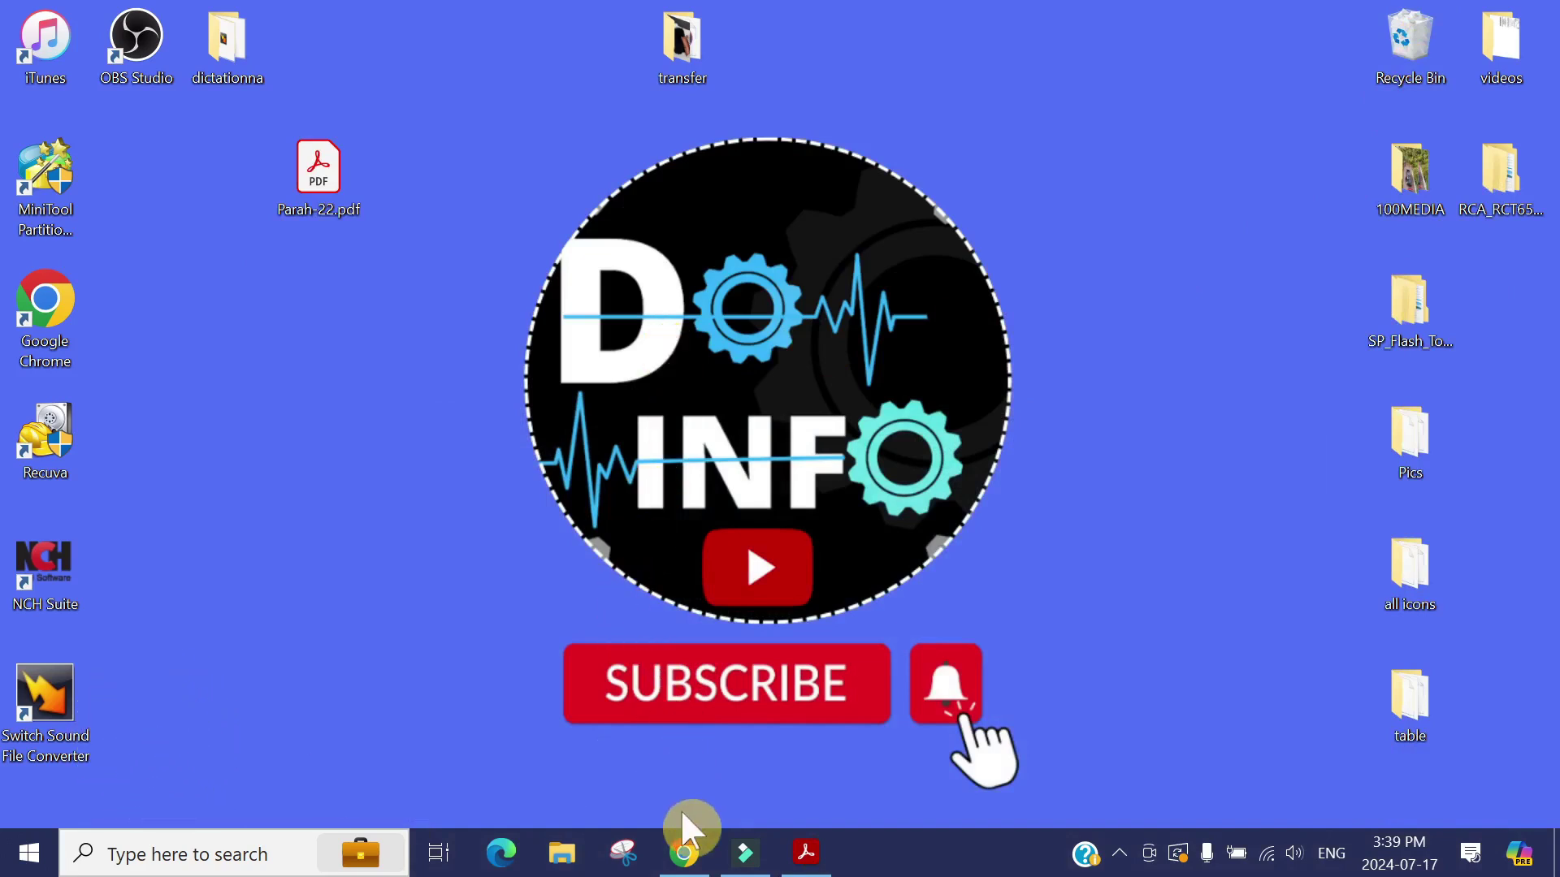
{"action": "left_click", "coordinate": [683, 841]}
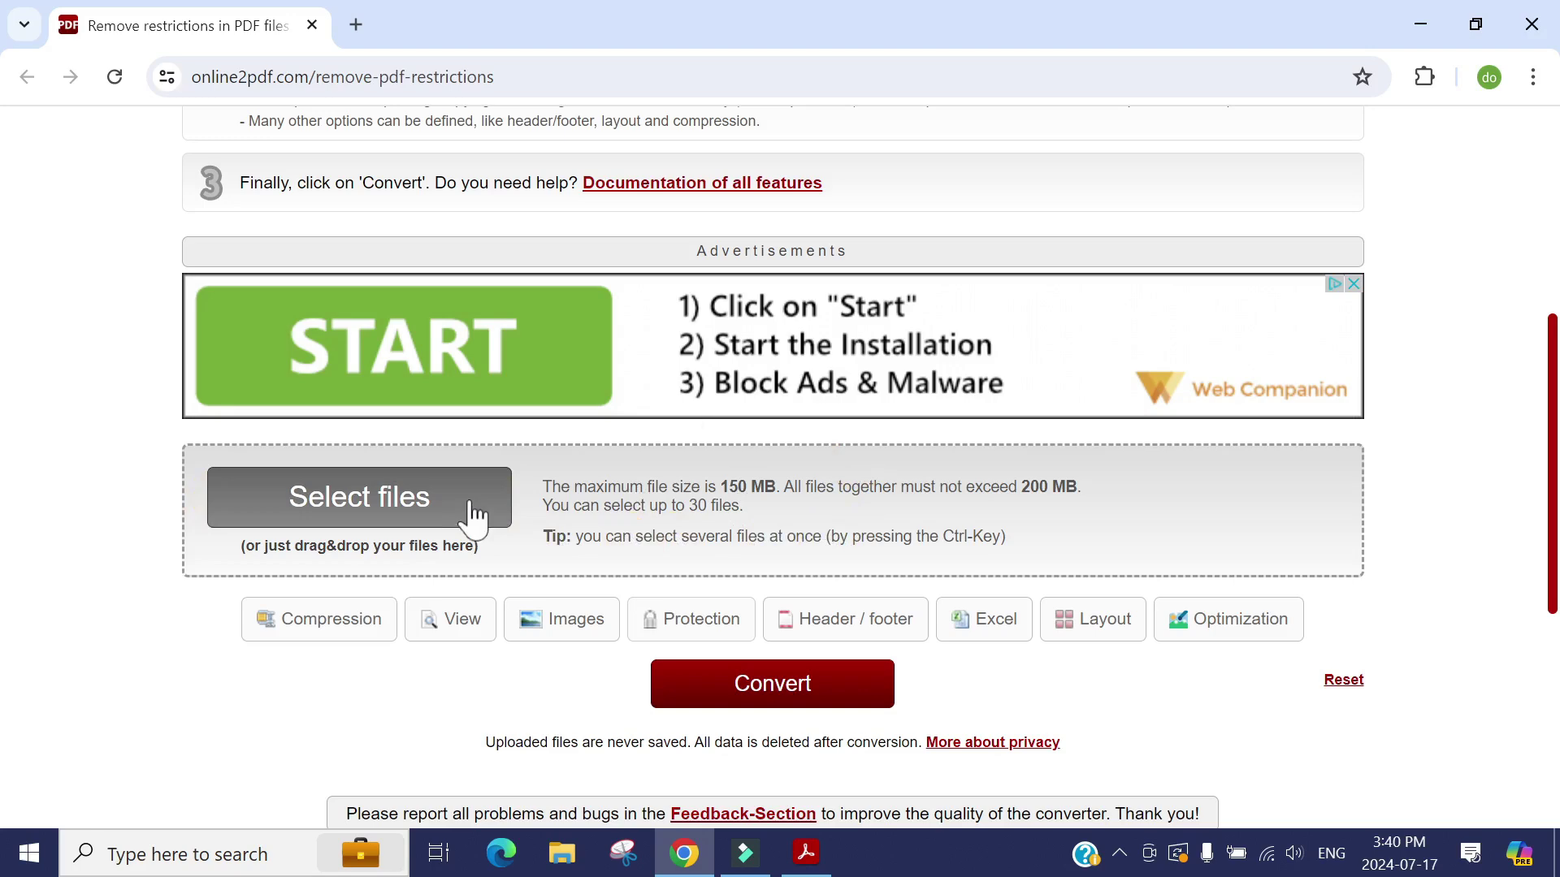
{"action": "left_click", "coordinate": [540, 533]}
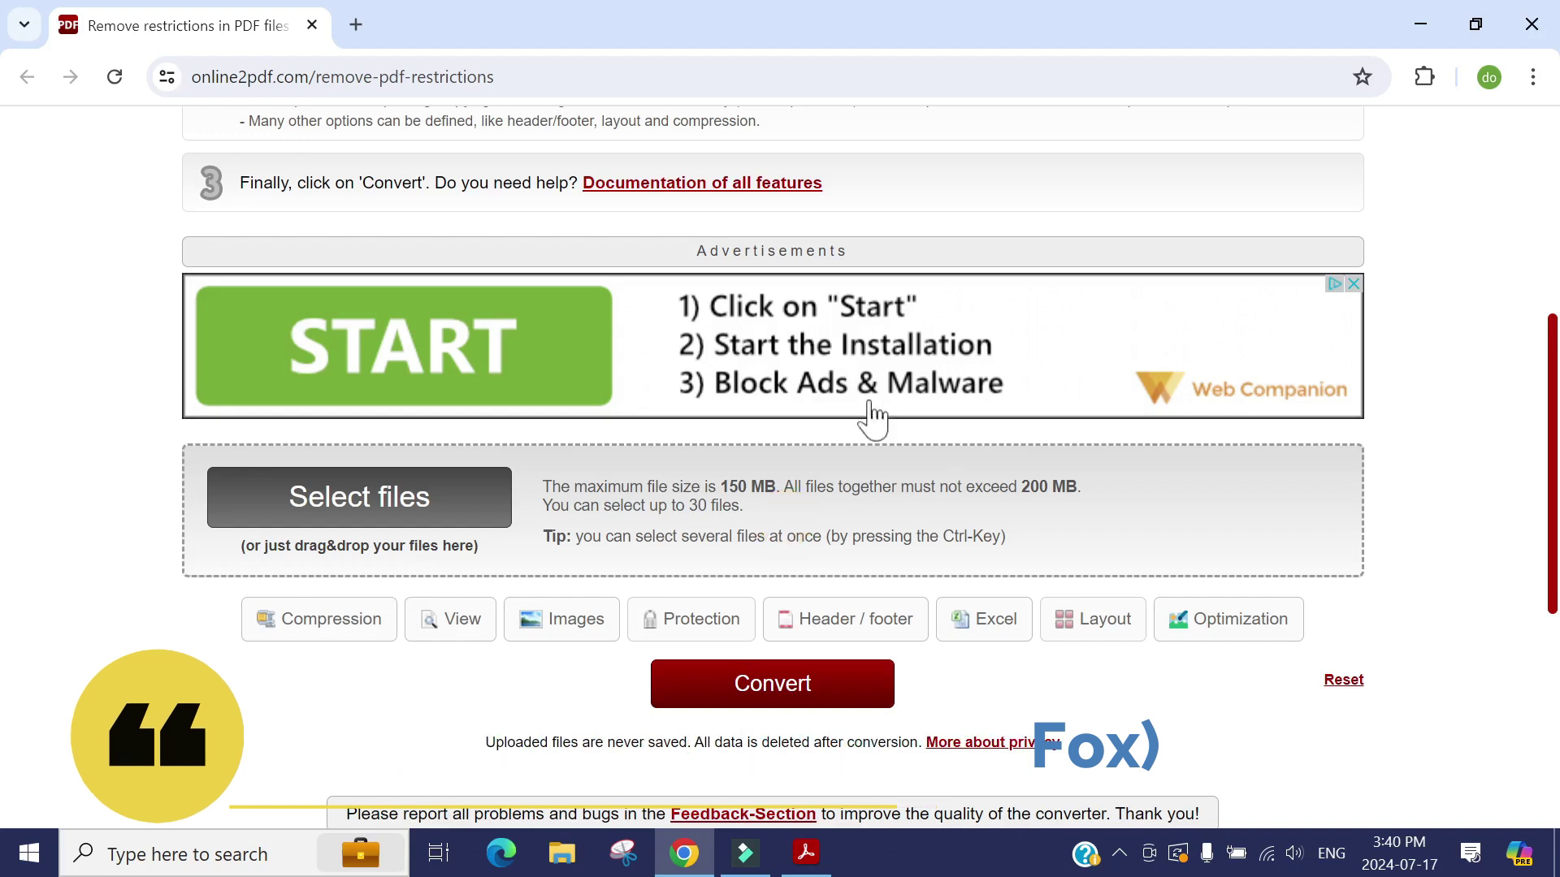
Minimize the browser, reopen Parah-22.pdf in Acrobat, then close Acrobat
{"action": "left_click", "coordinate": [1419, 24]}
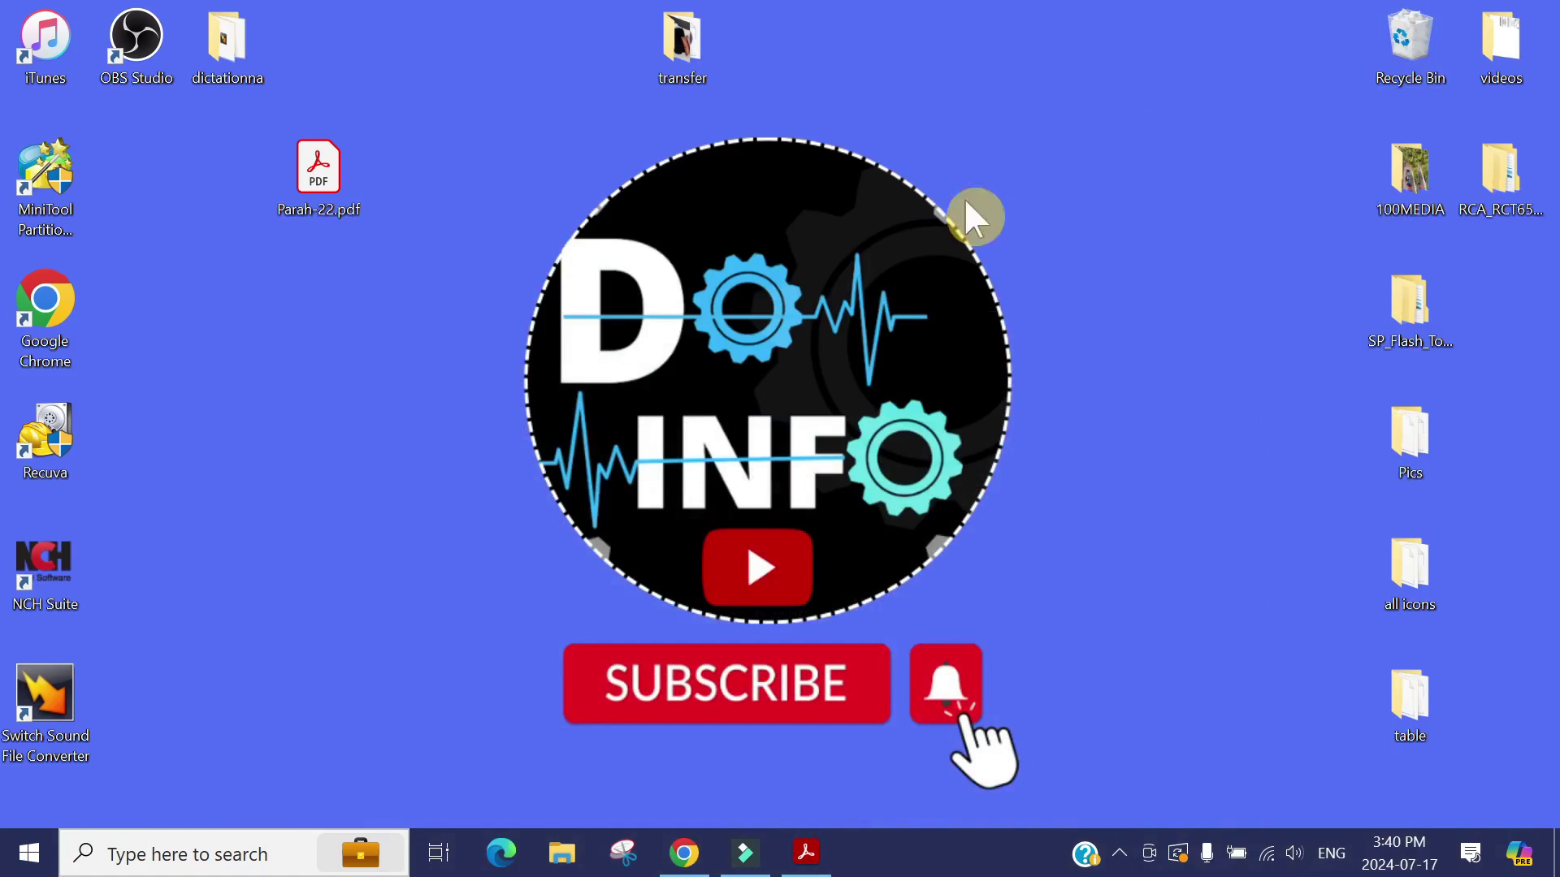
{"action": "double_click", "coordinate": [317, 185]}
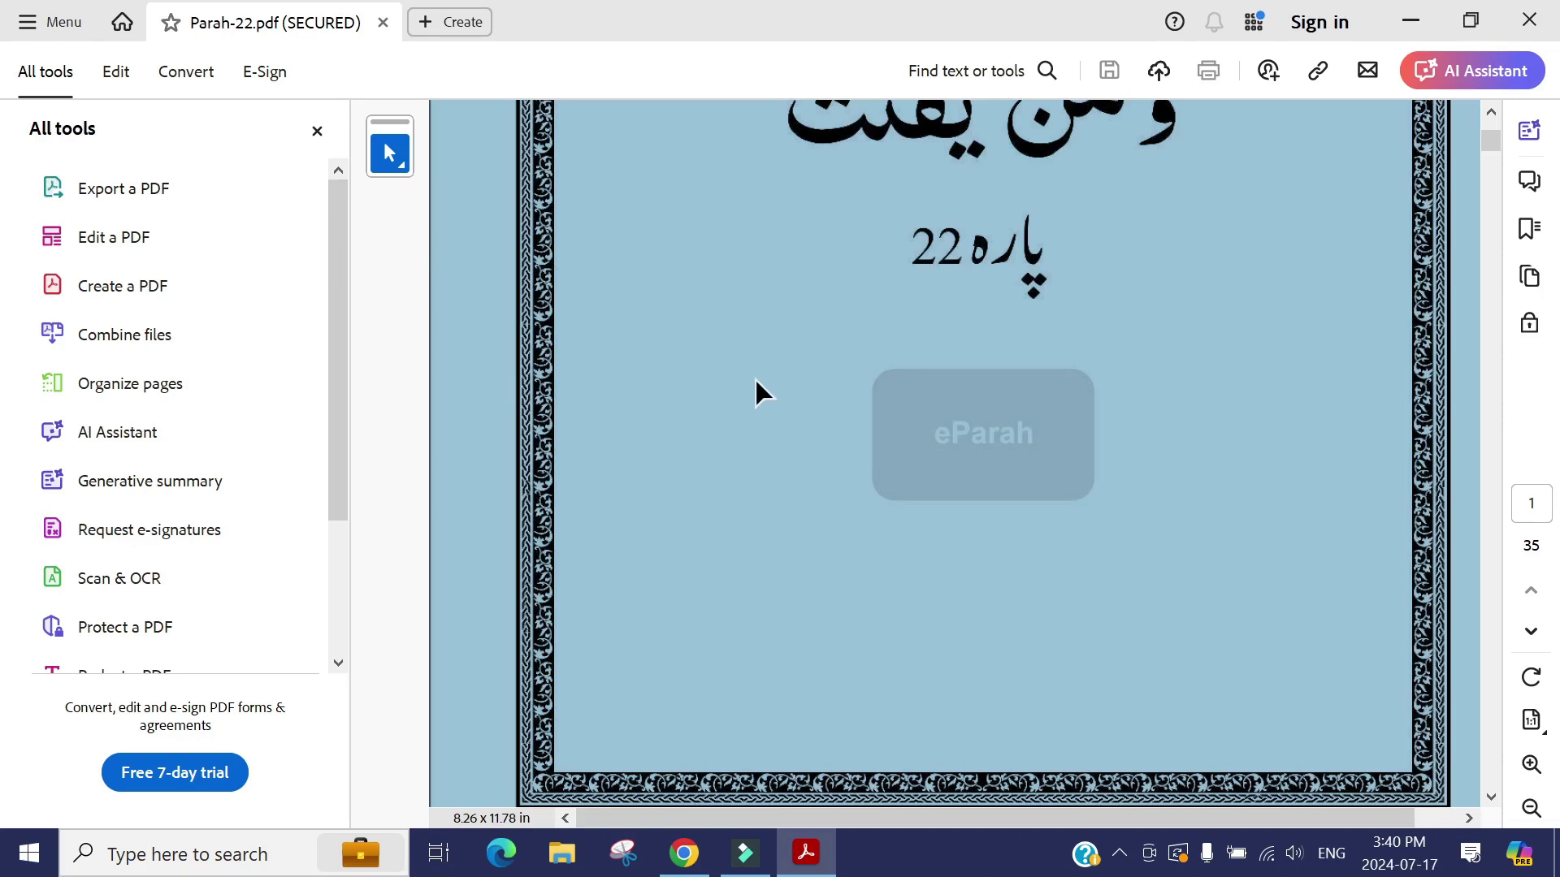
{"action": "left_click", "coordinate": [1529, 21]}
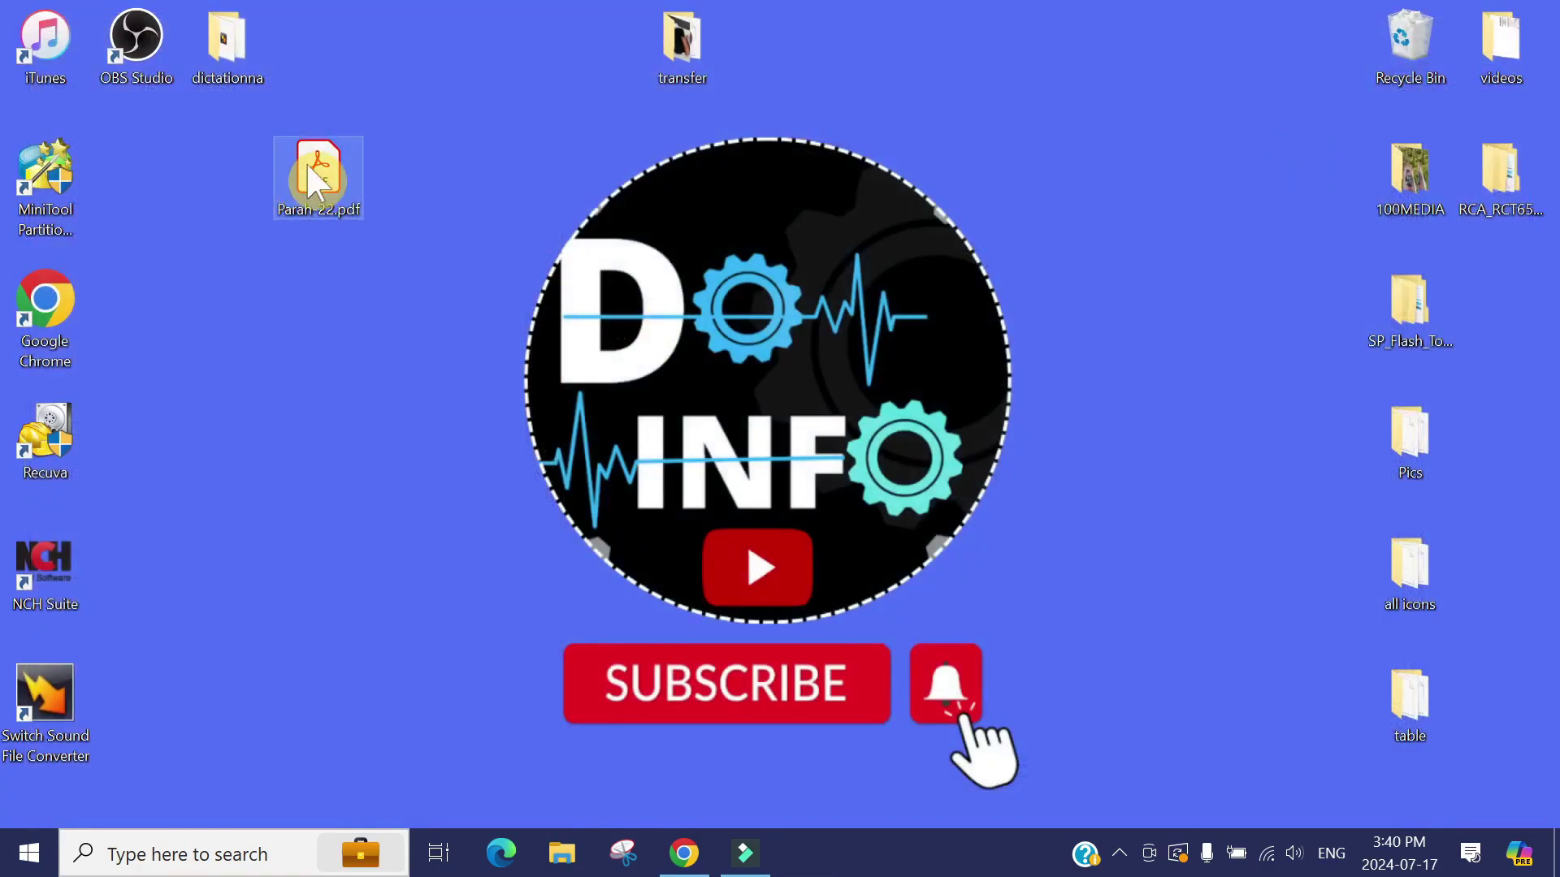
Open Parah-22.pdf with Firefox from the desktop's Open with menu
{"action": "right_click", "coordinate": [317, 180]}
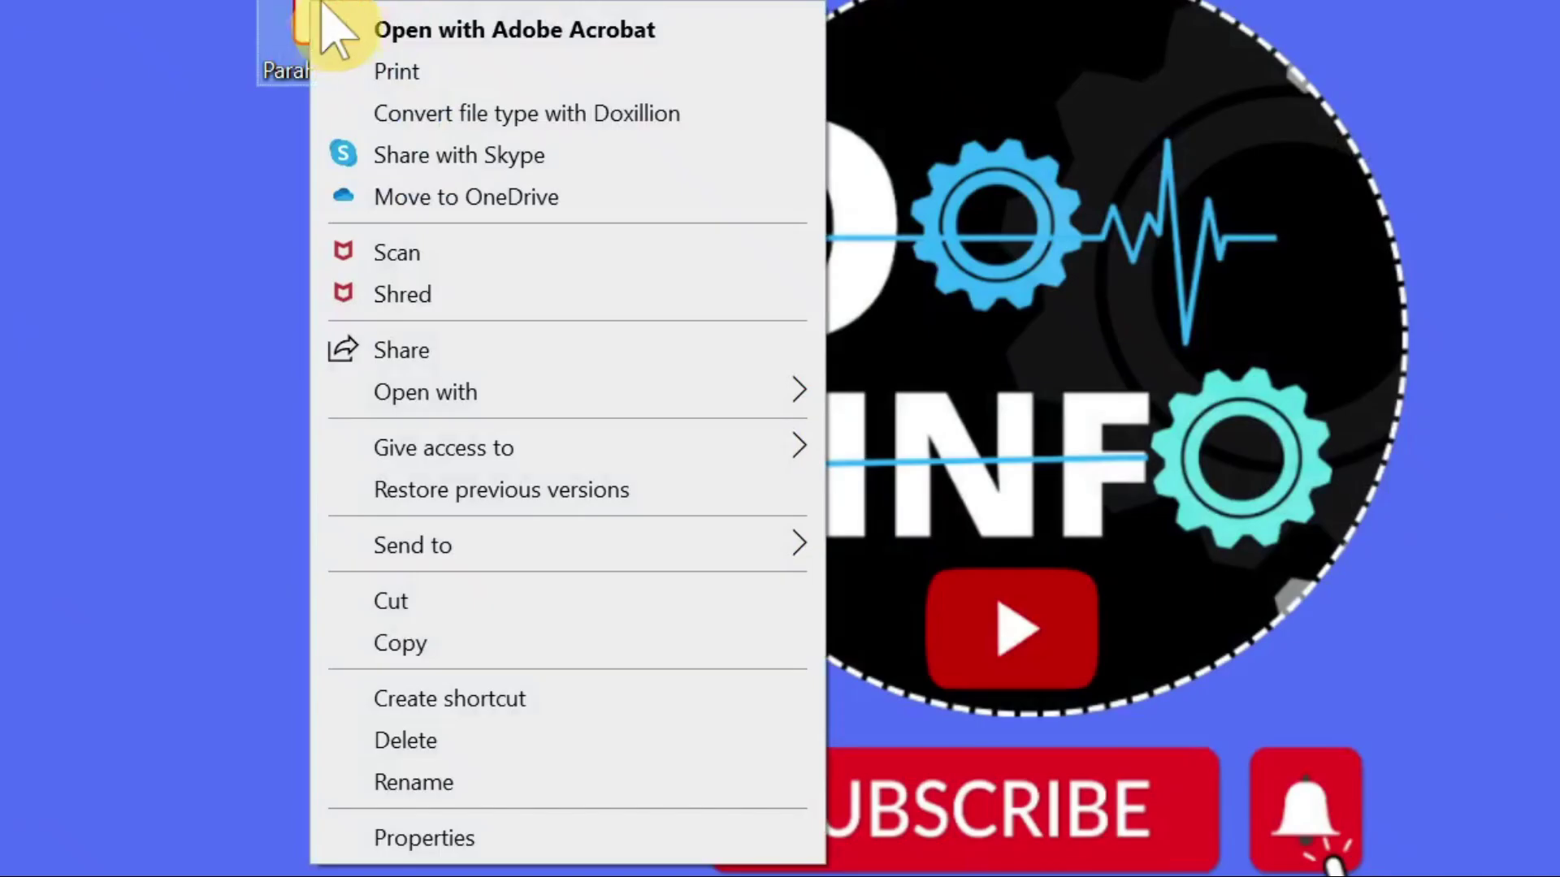
{"action": "mouse_move", "coordinate": [593, 395]}
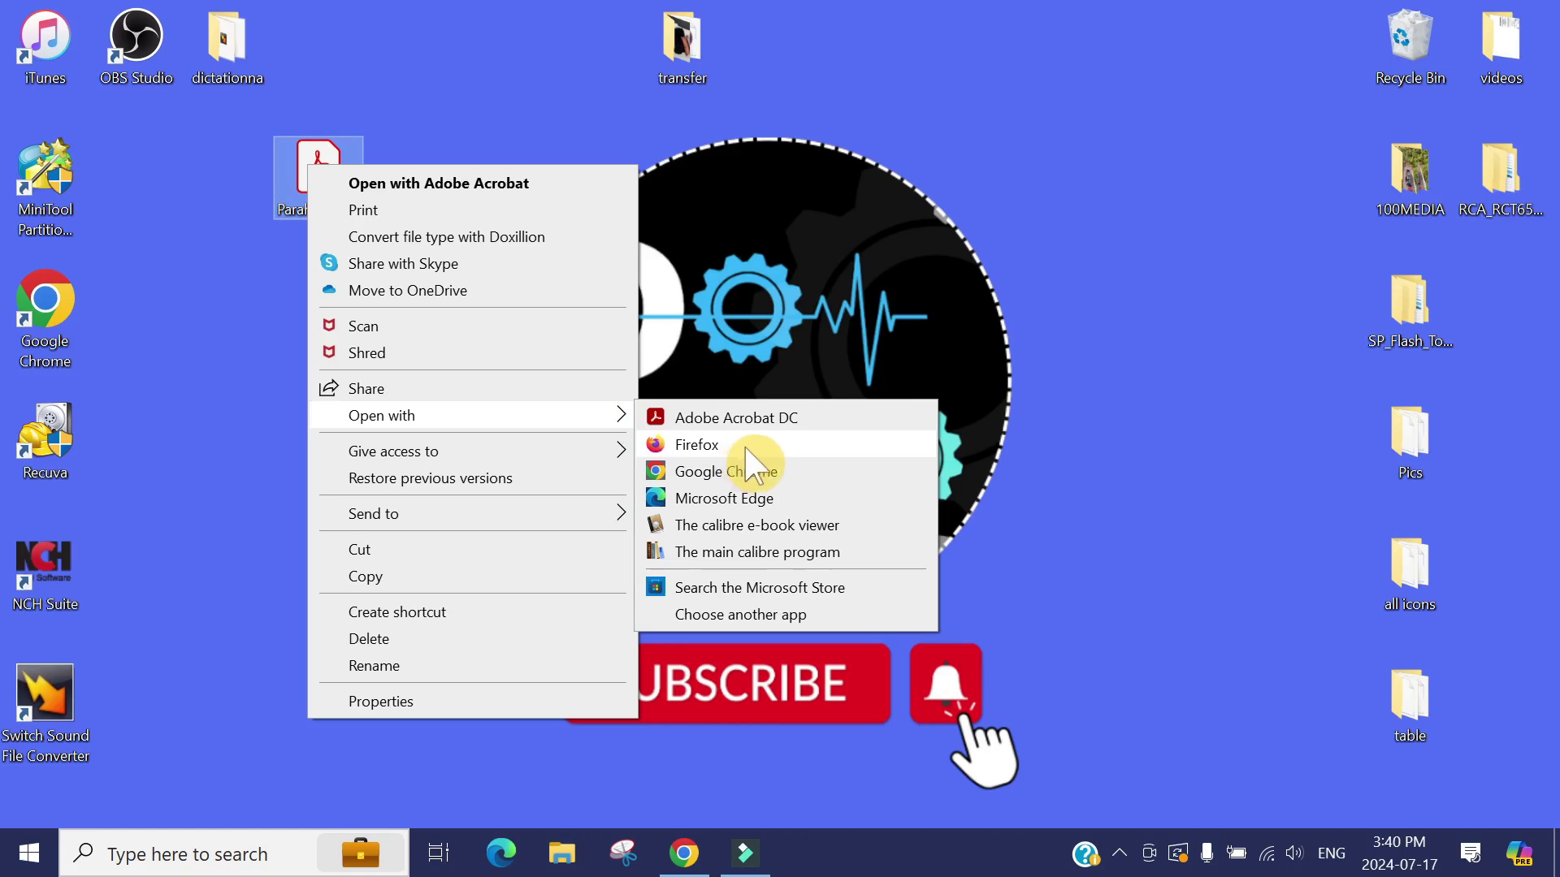
{"action": "left_click", "coordinate": [745, 450]}
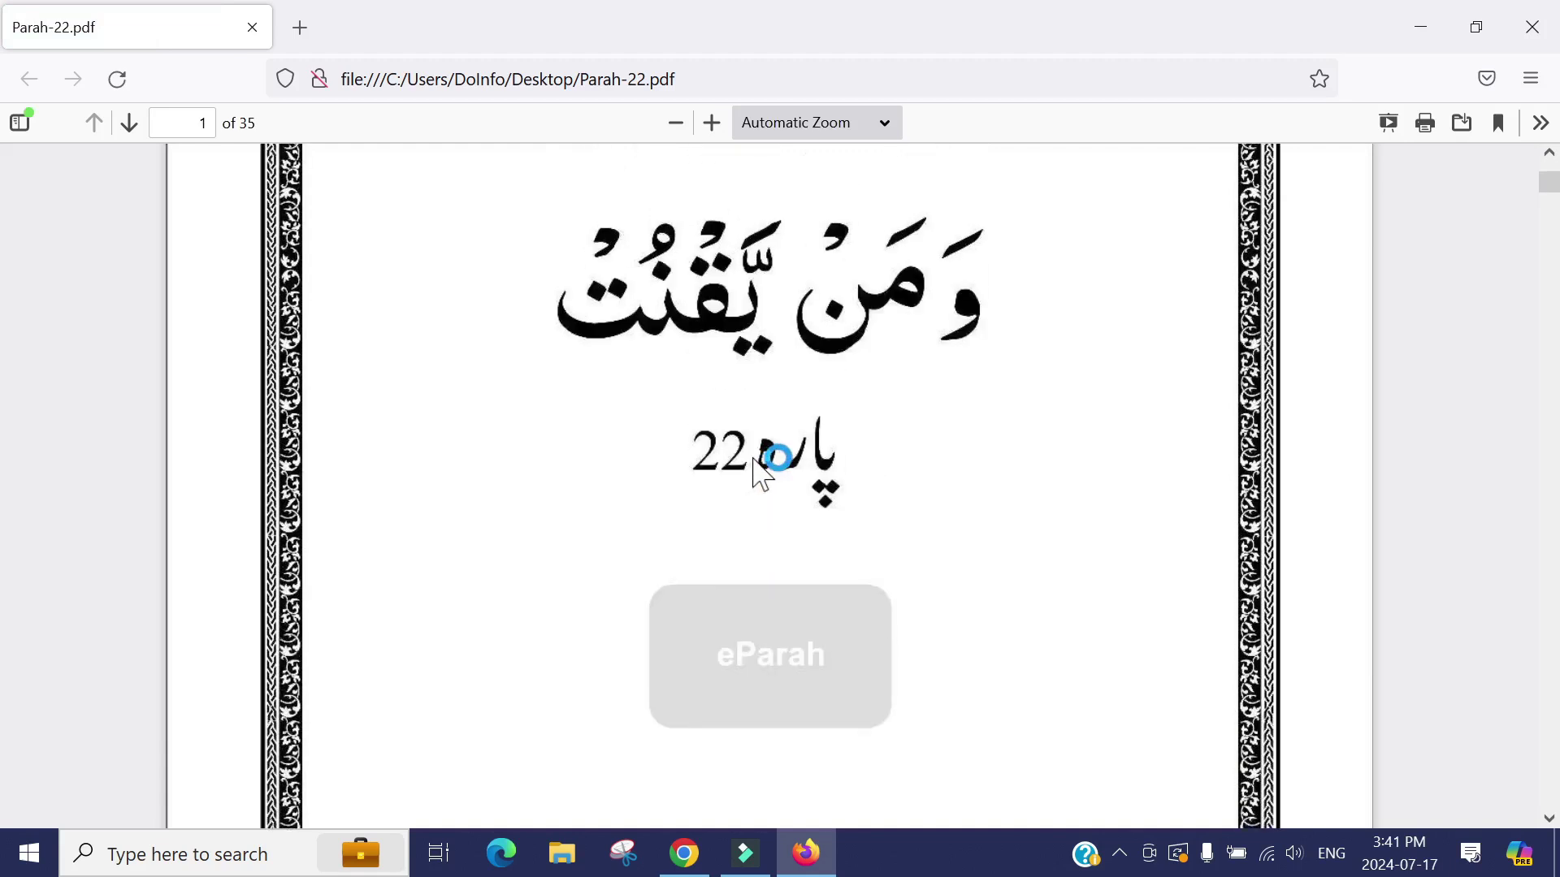
Preview the PDF's print output on the TOSHIBA e-STUDIO printer, then cancel without printing
{"action": "left_click", "coordinate": [1426, 124]}
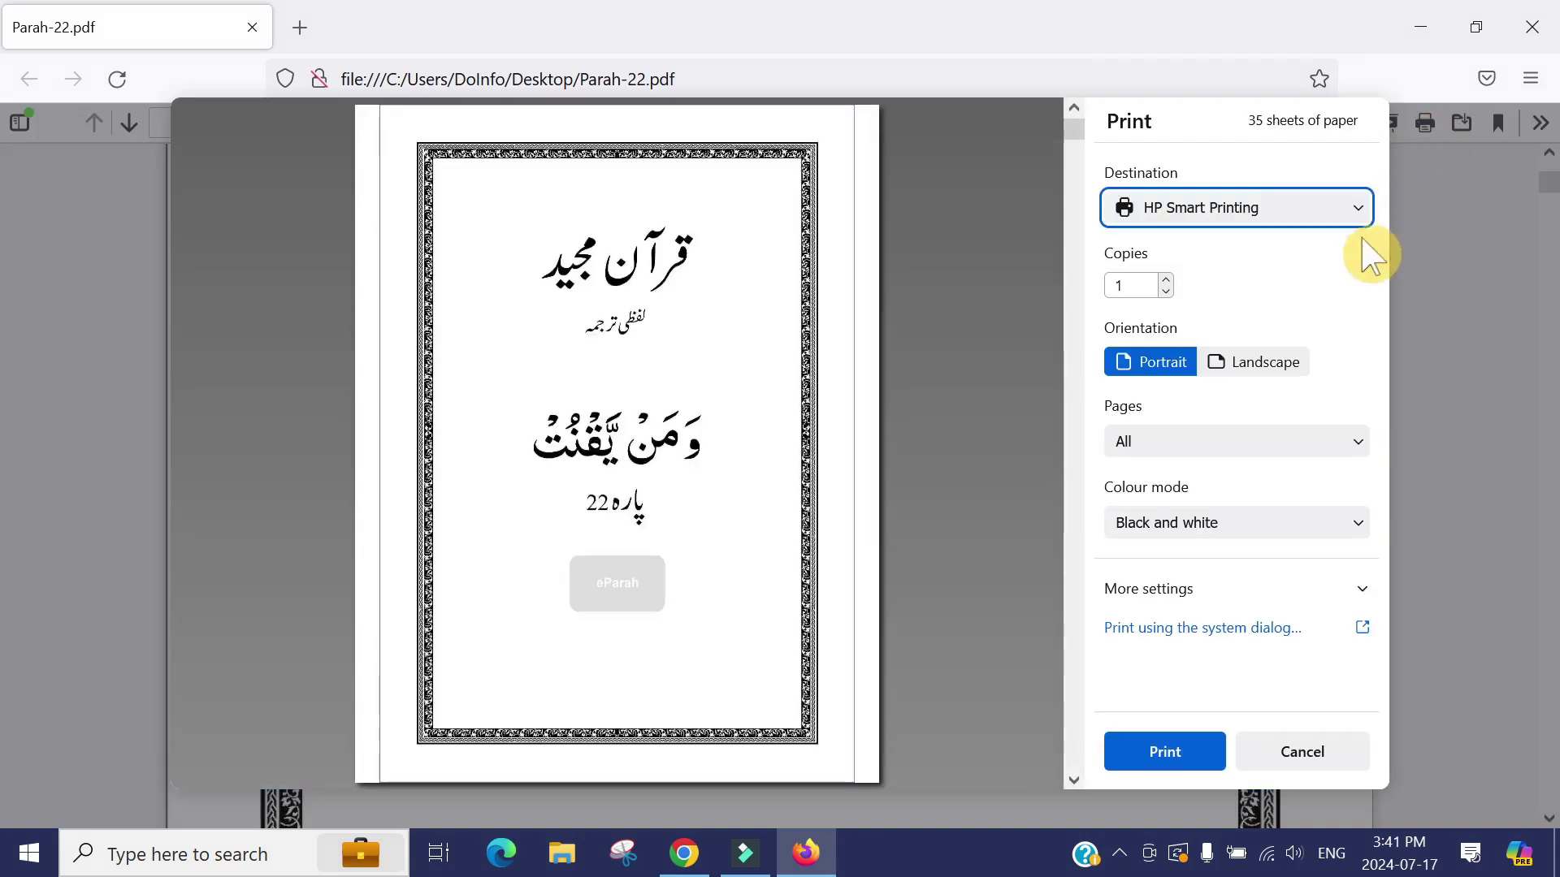
{"action": "left_click", "coordinate": [1304, 213]}
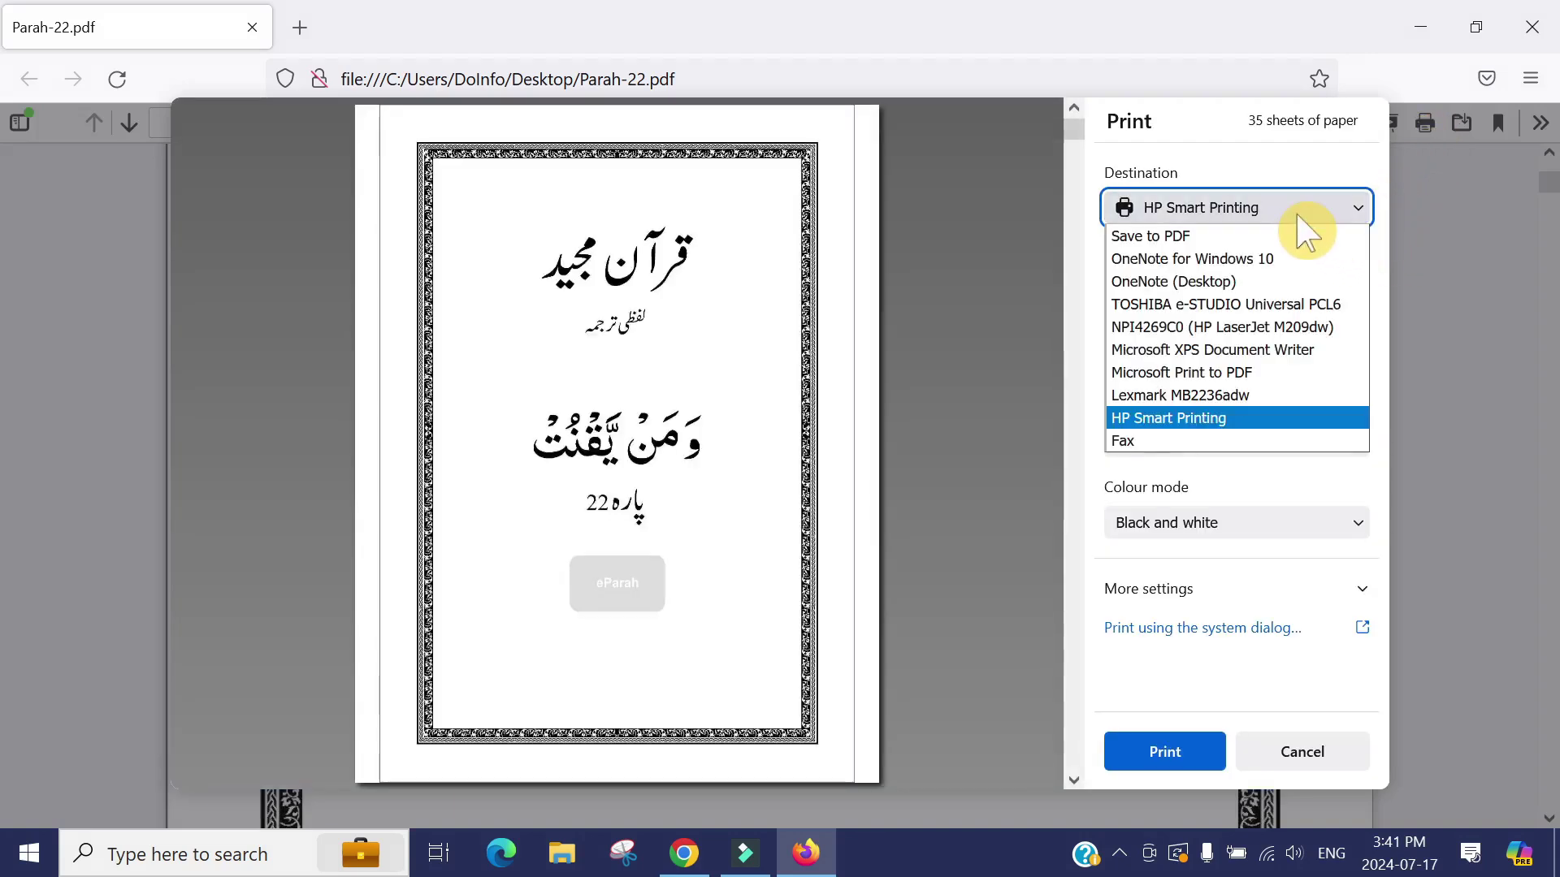
{"action": "left_click", "coordinate": [1320, 305]}
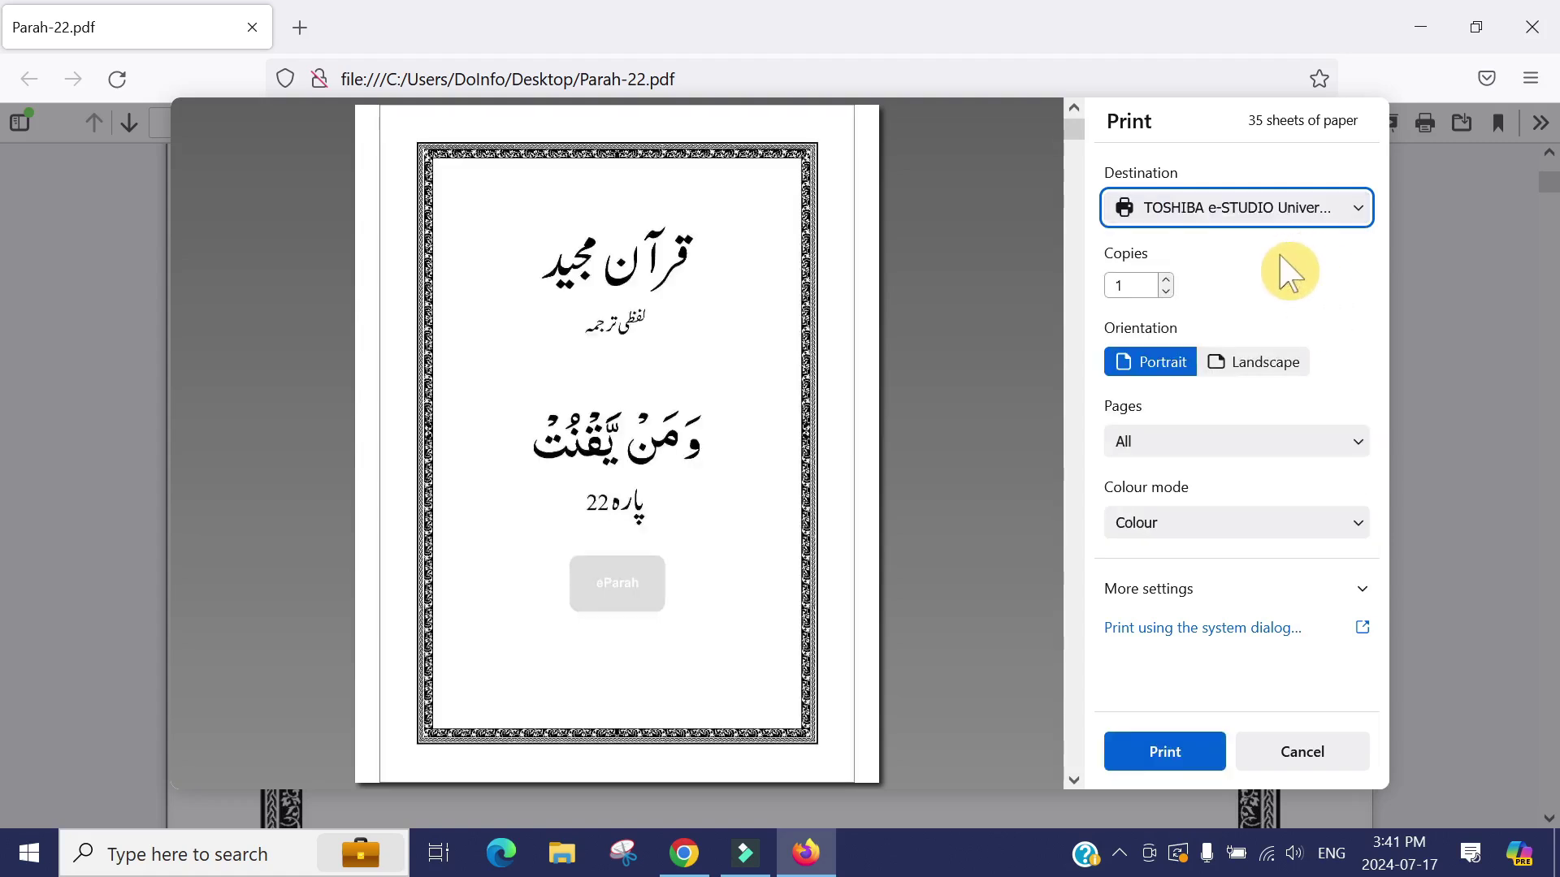
{"action": "scroll", "coordinate": [705, 553], "scroll_direction": "down", "scroll_amount": 5}
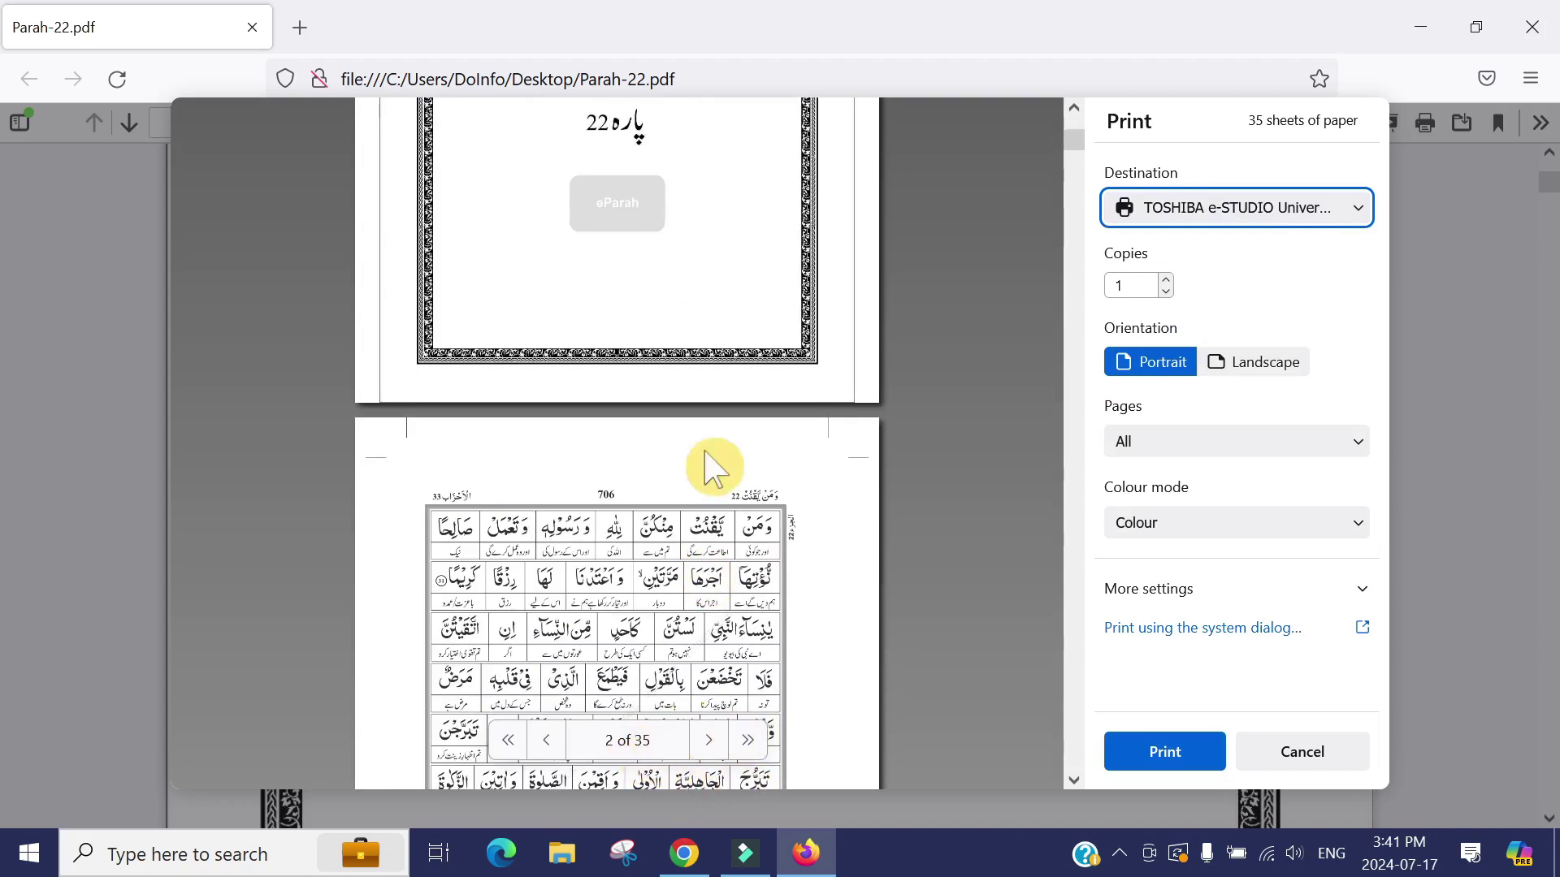
{"action": "scroll", "coordinate": [715, 436], "scroll_direction": "down", "scroll_amount": 3}
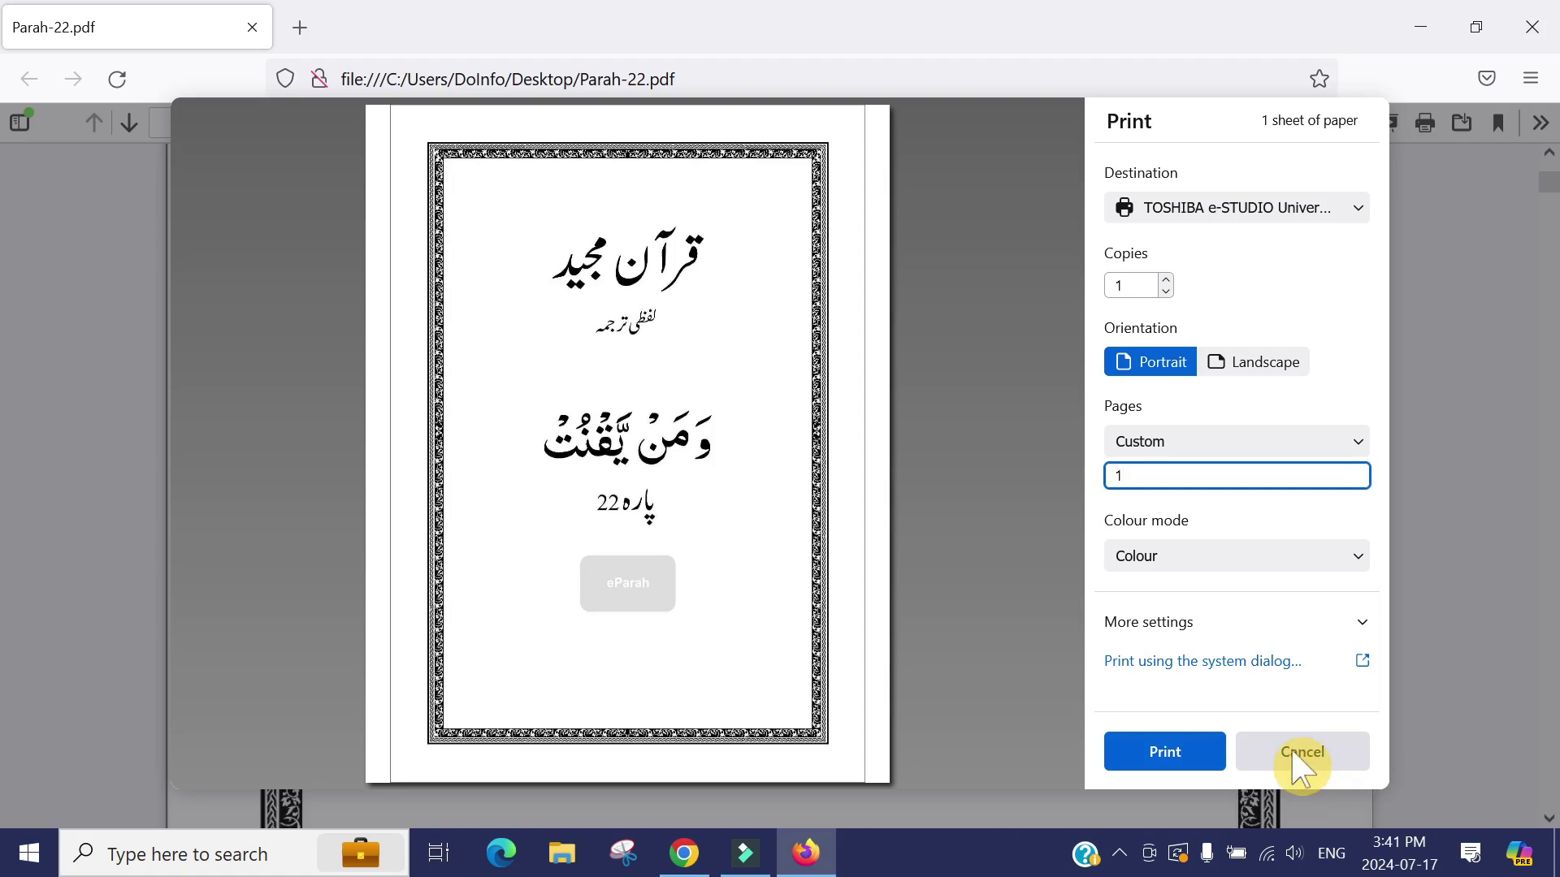
{"action": "left_click", "coordinate": [1302, 756]}
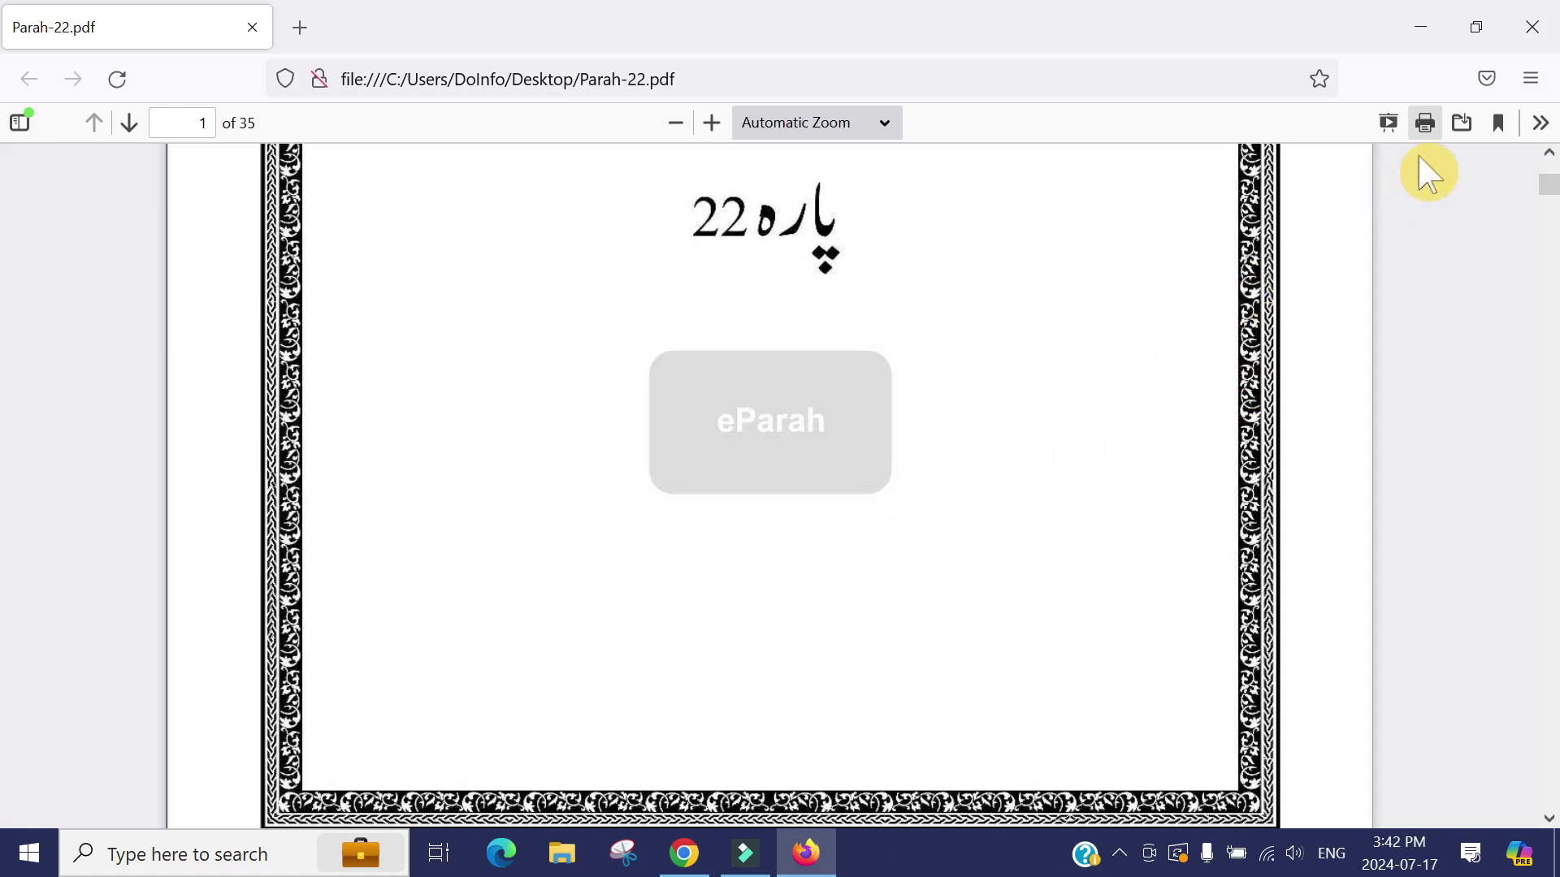
Set Firefox's print destination to Save to PDF
{"action": "left_click", "coordinate": [1427, 130]}
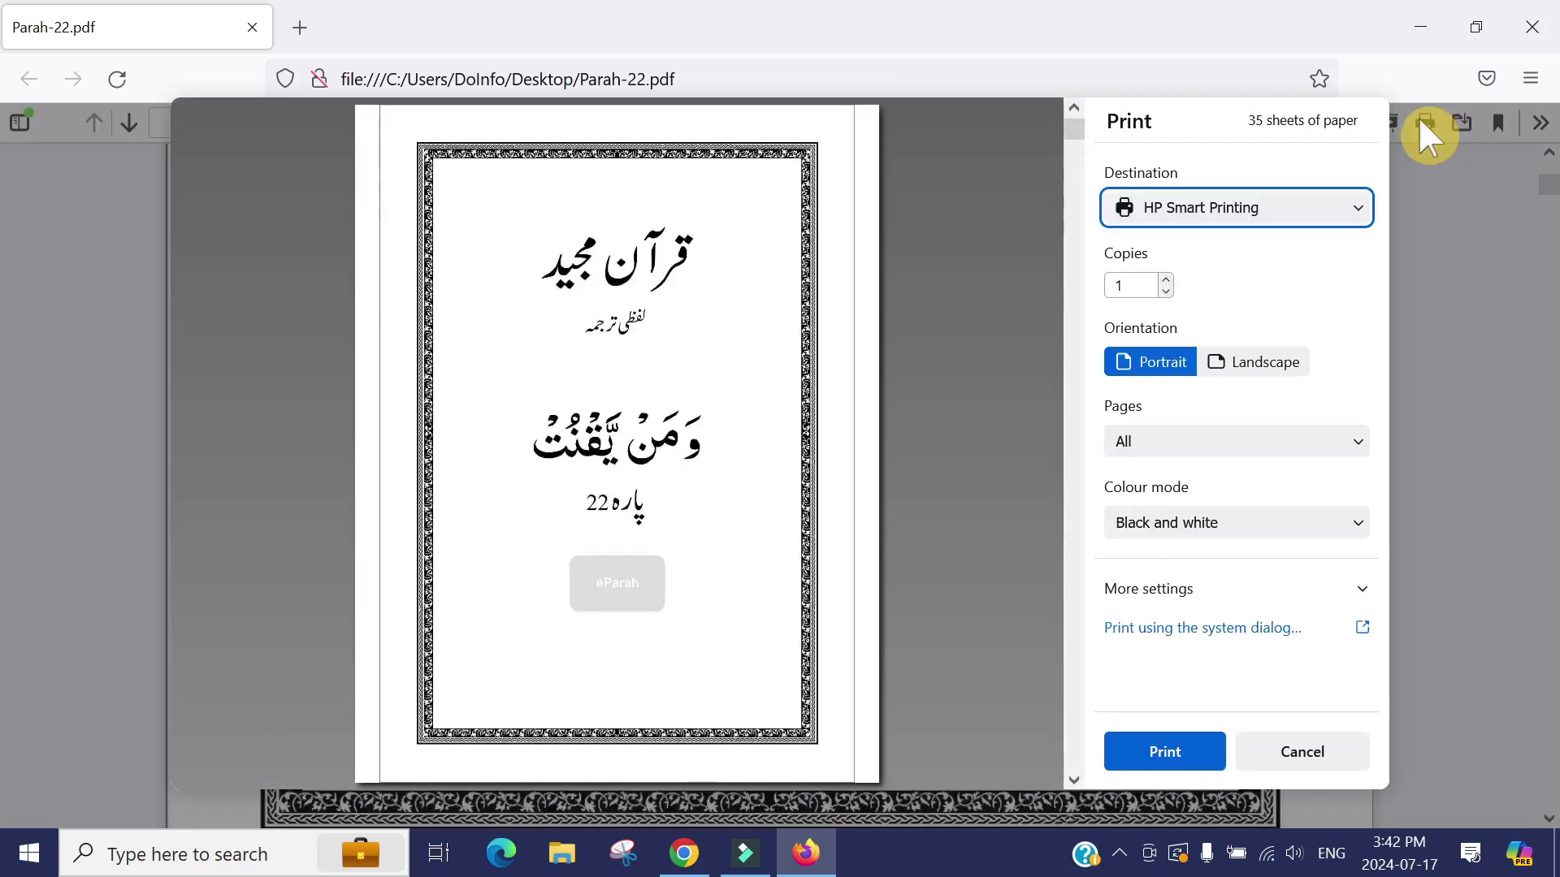
{"action": "left_click", "coordinate": [1358, 208]}
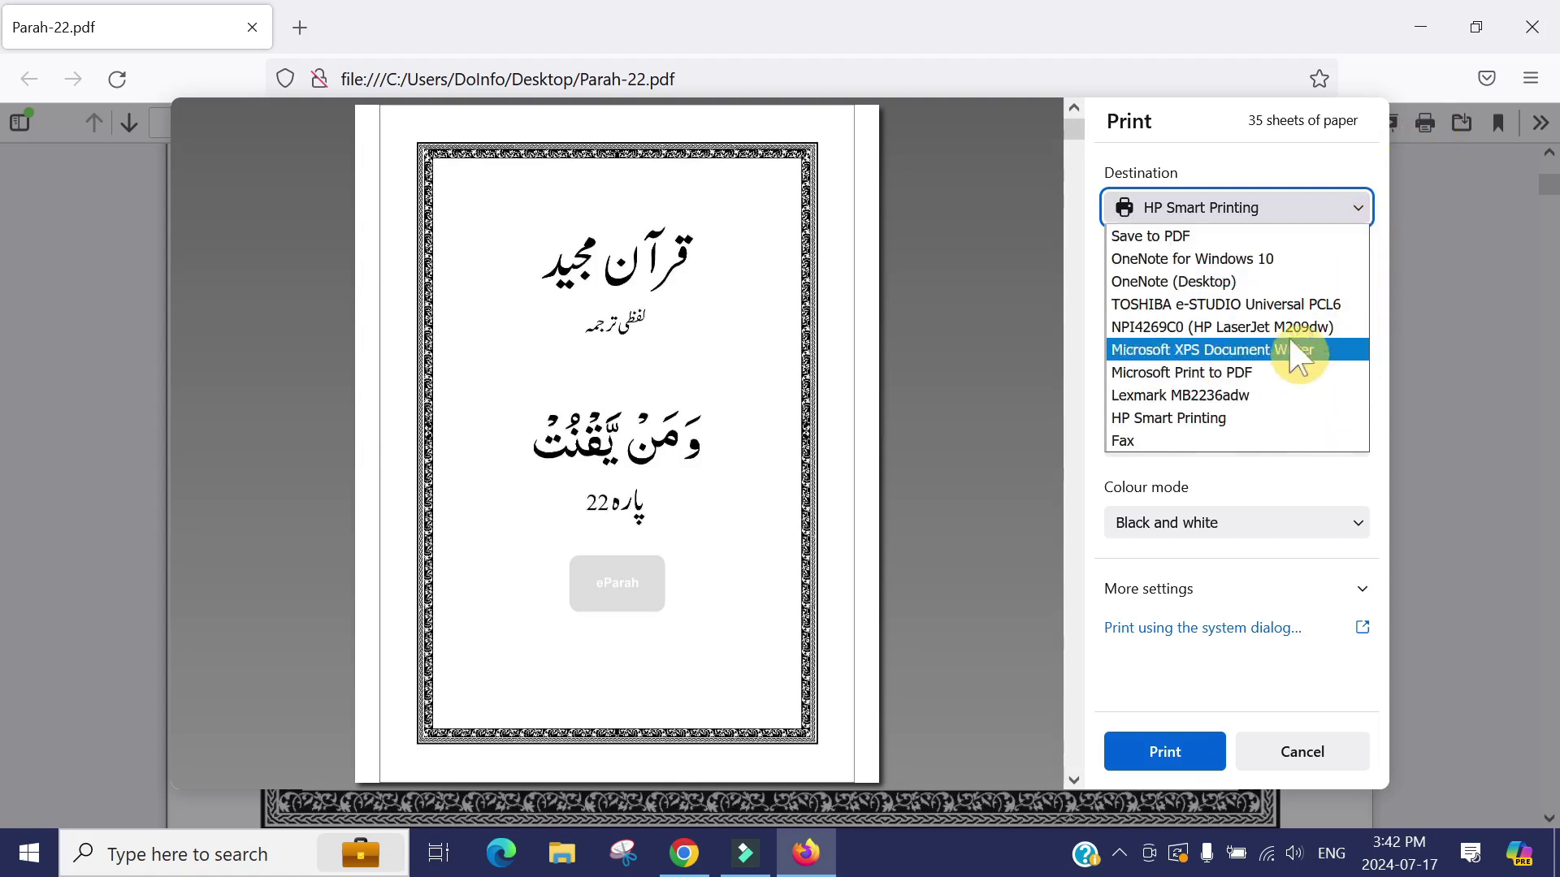
{"action": "left_click", "coordinate": [1281, 236]}
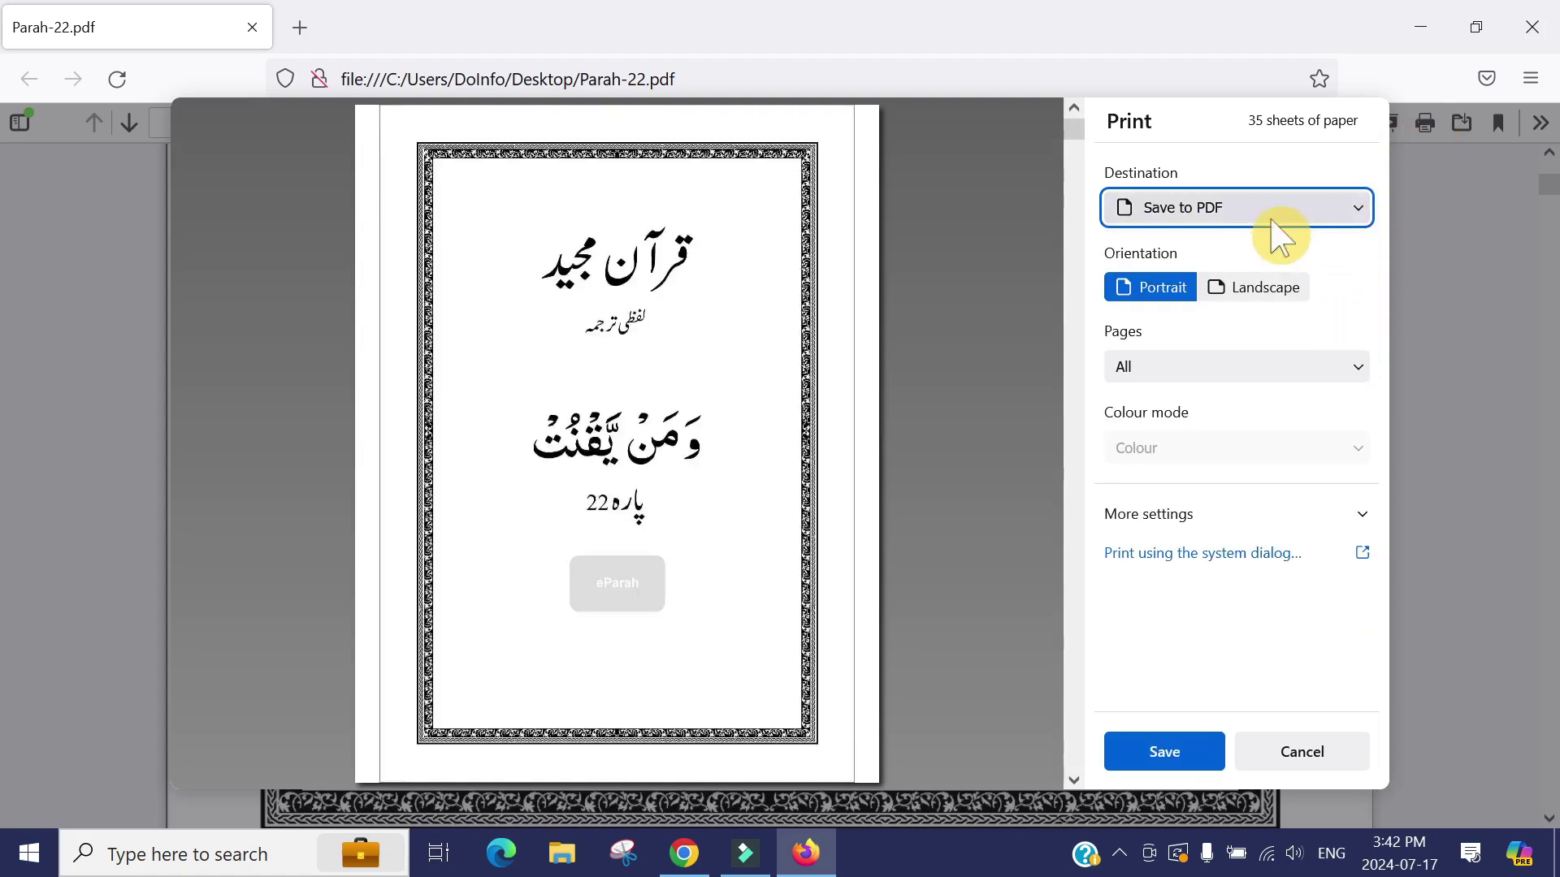
Save the PDF output as 'new' in the Desktop folder
{"action": "left_click", "coordinate": [1167, 755]}
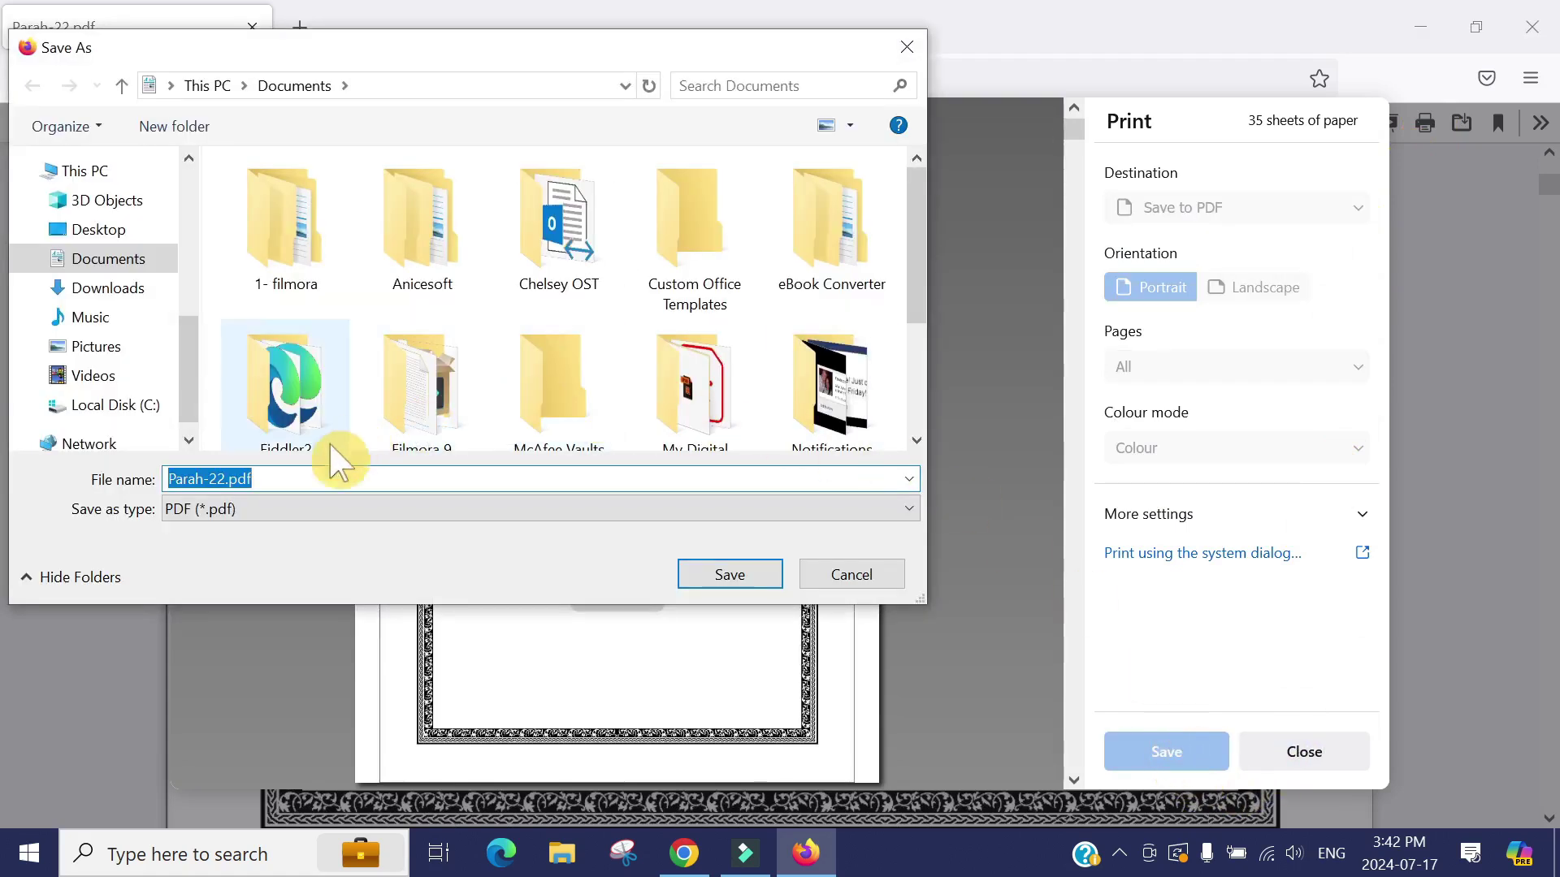
{"action": "left_click_drag", "start_coordinate": [289, 479], "coordinate": [128, 489]}
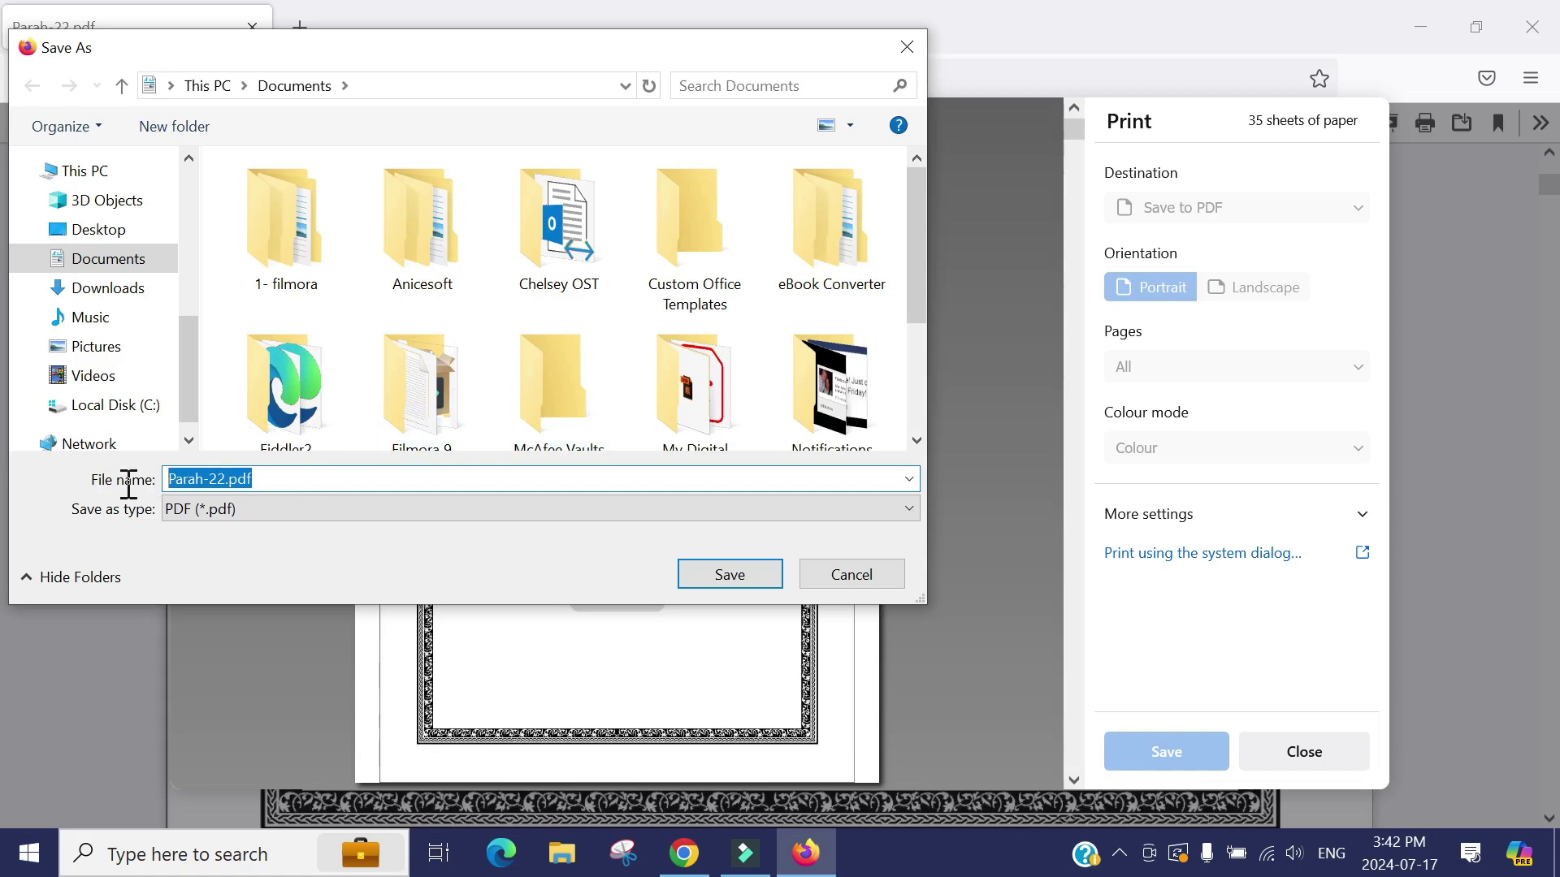
{"action": "type", "text": "new"}
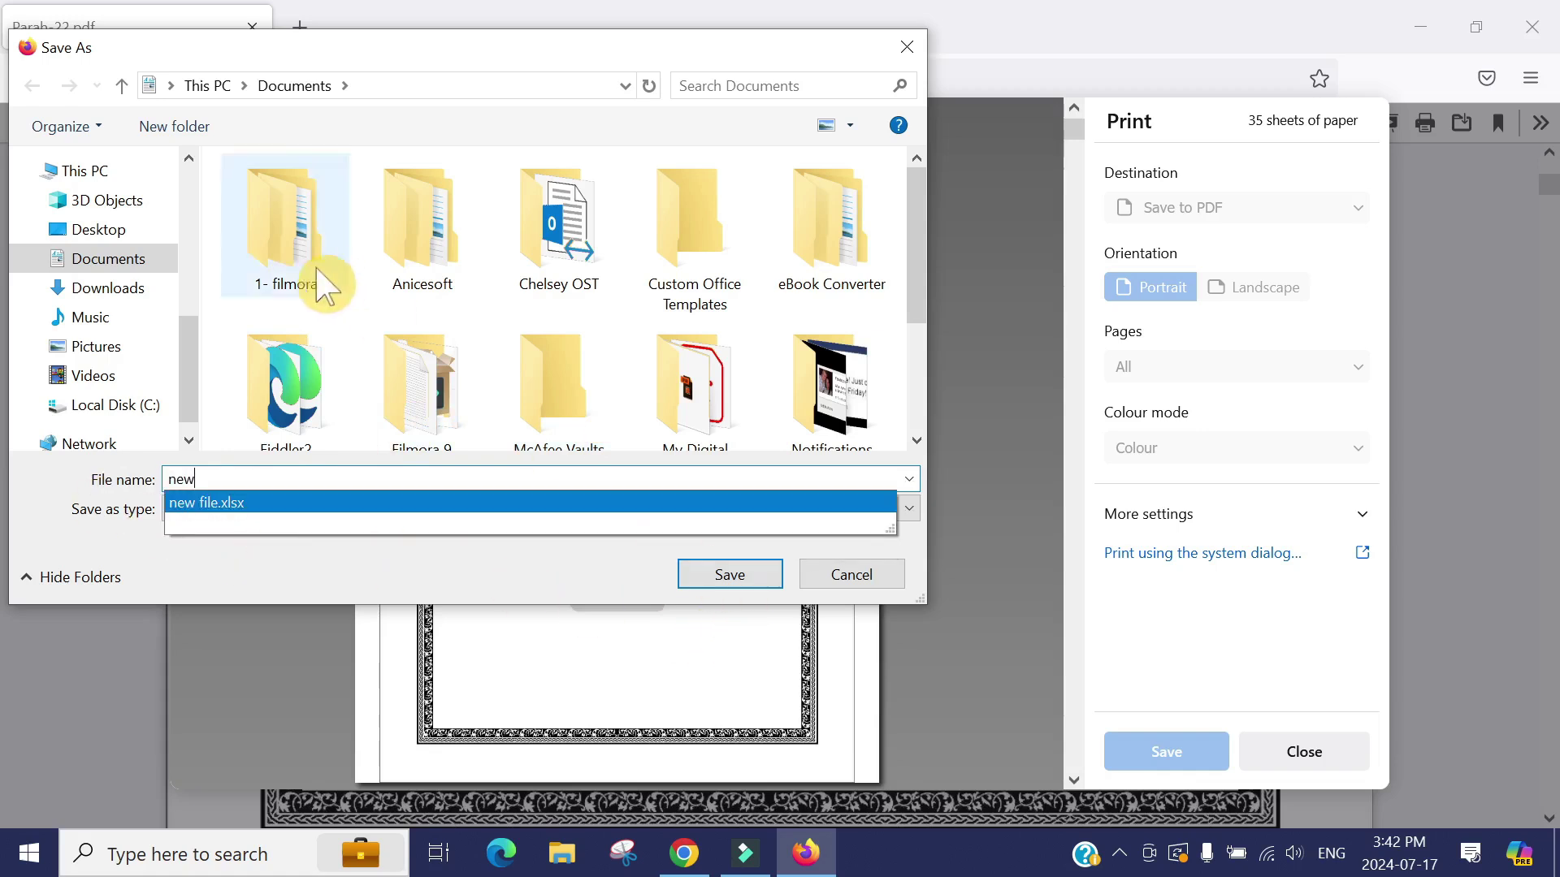
{"action": "left_click", "coordinate": [92, 233]}
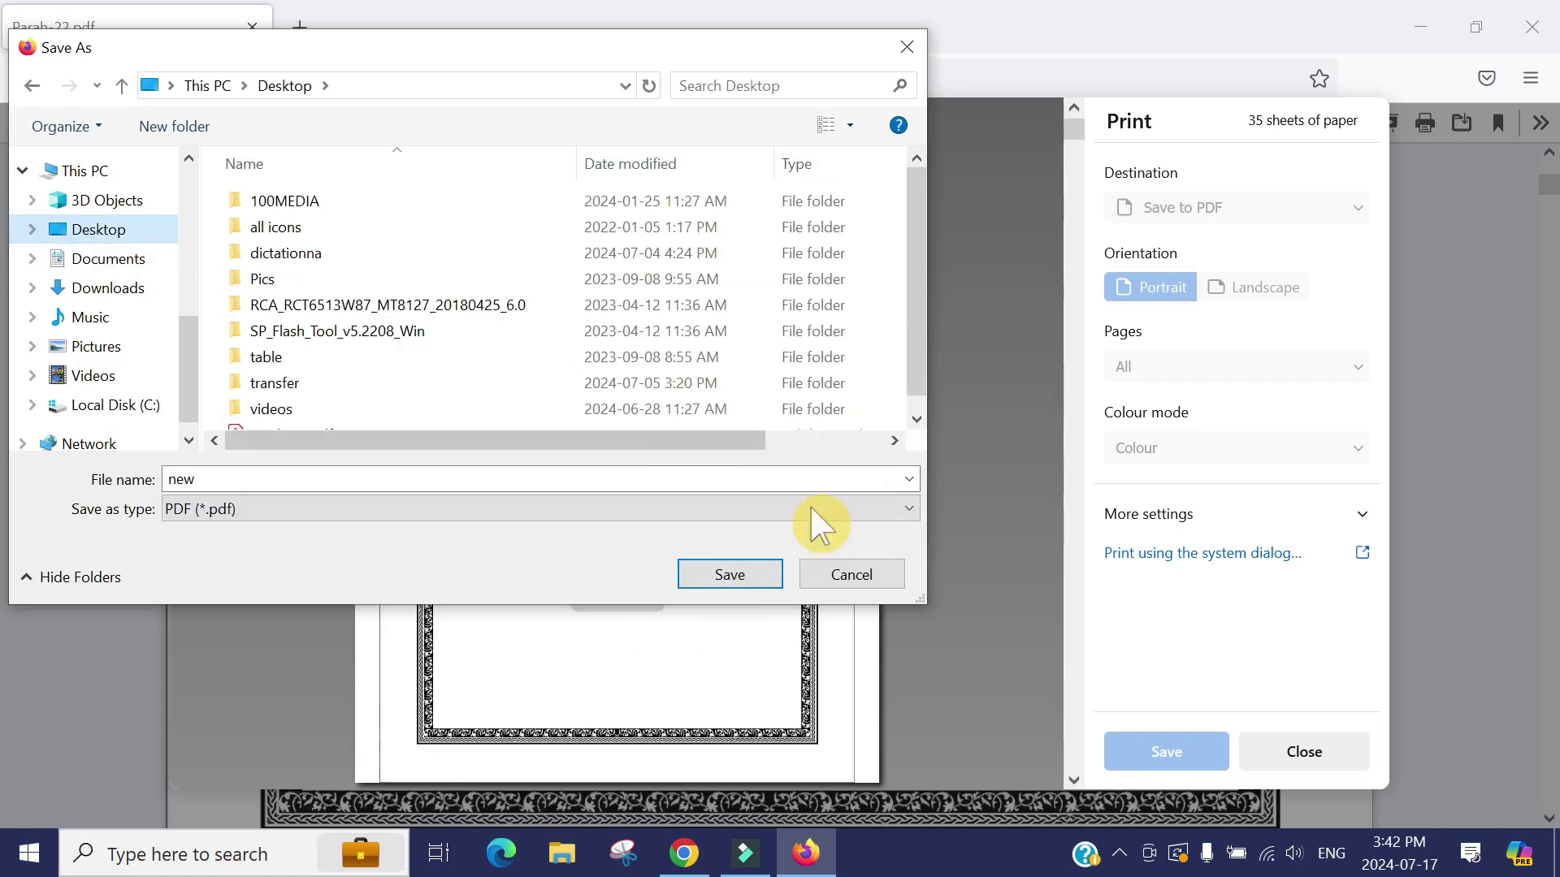
{"action": "left_click", "coordinate": [728, 576]}
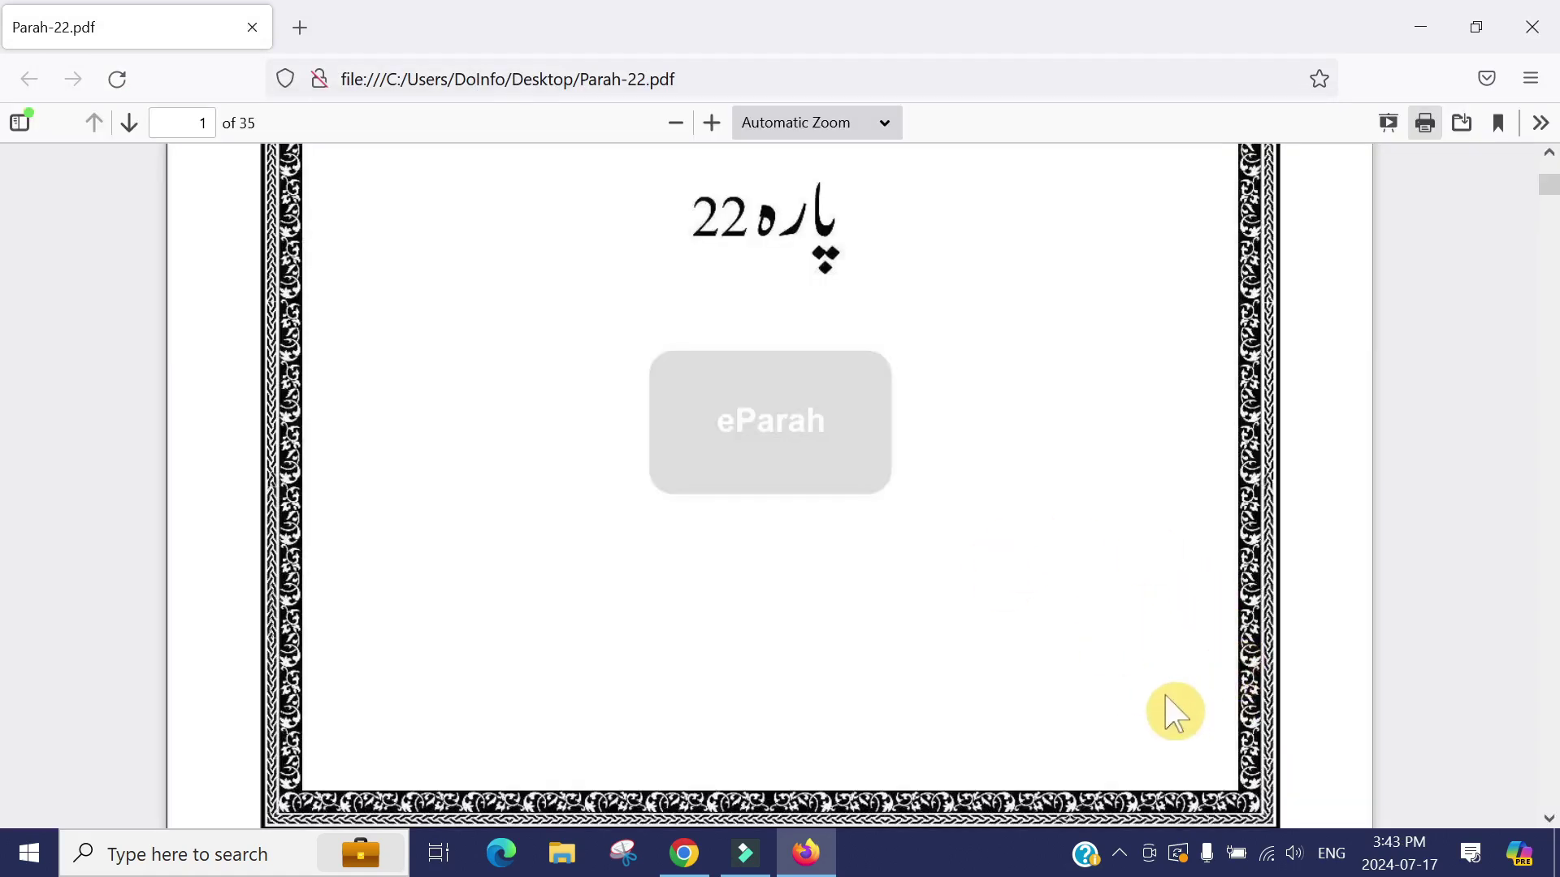
Minimize Firefox and move new.pdf just below Parah-22.pdf on the desktop
{"action": "left_click", "coordinate": [1420, 32]}
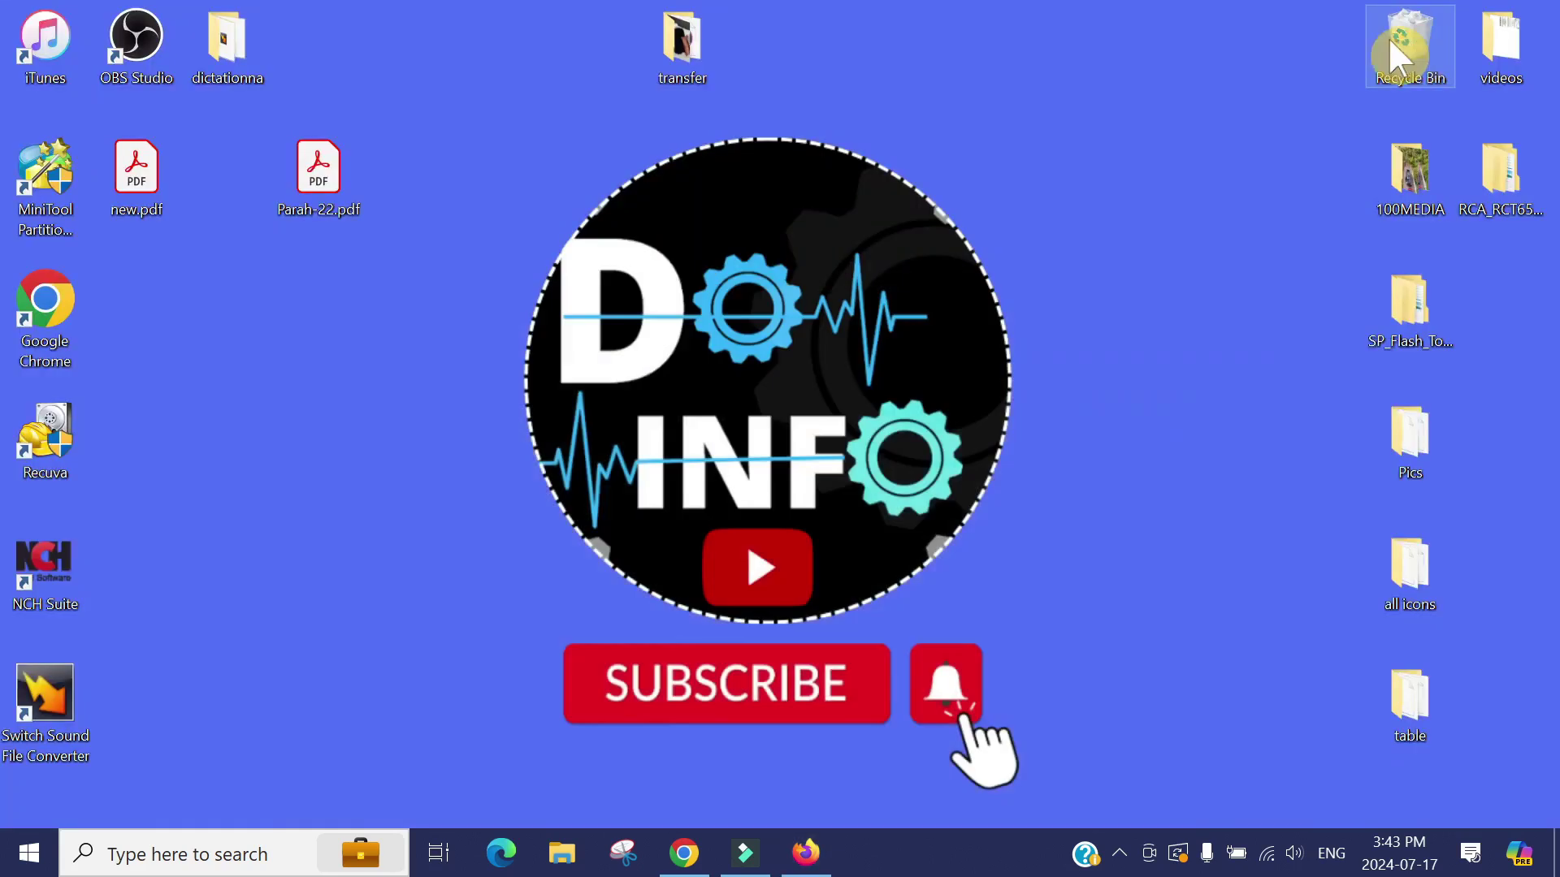
{"action": "left_click", "coordinate": [137, 178]}
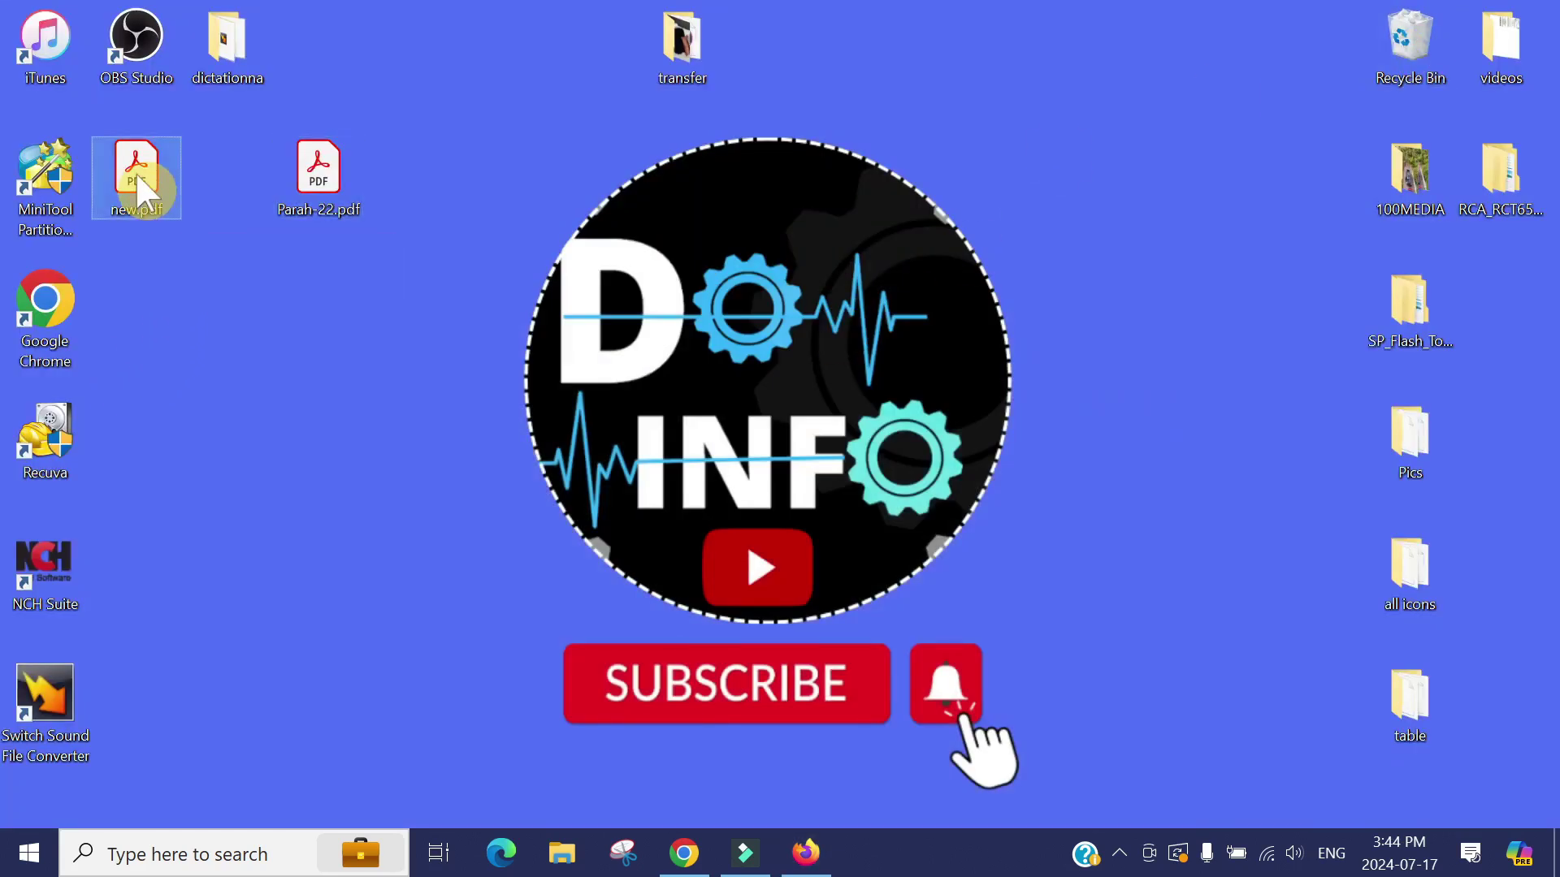
{"action": "left_click_drag", "start_coordinate": [324, 365], "coordinate": [349, 329]}
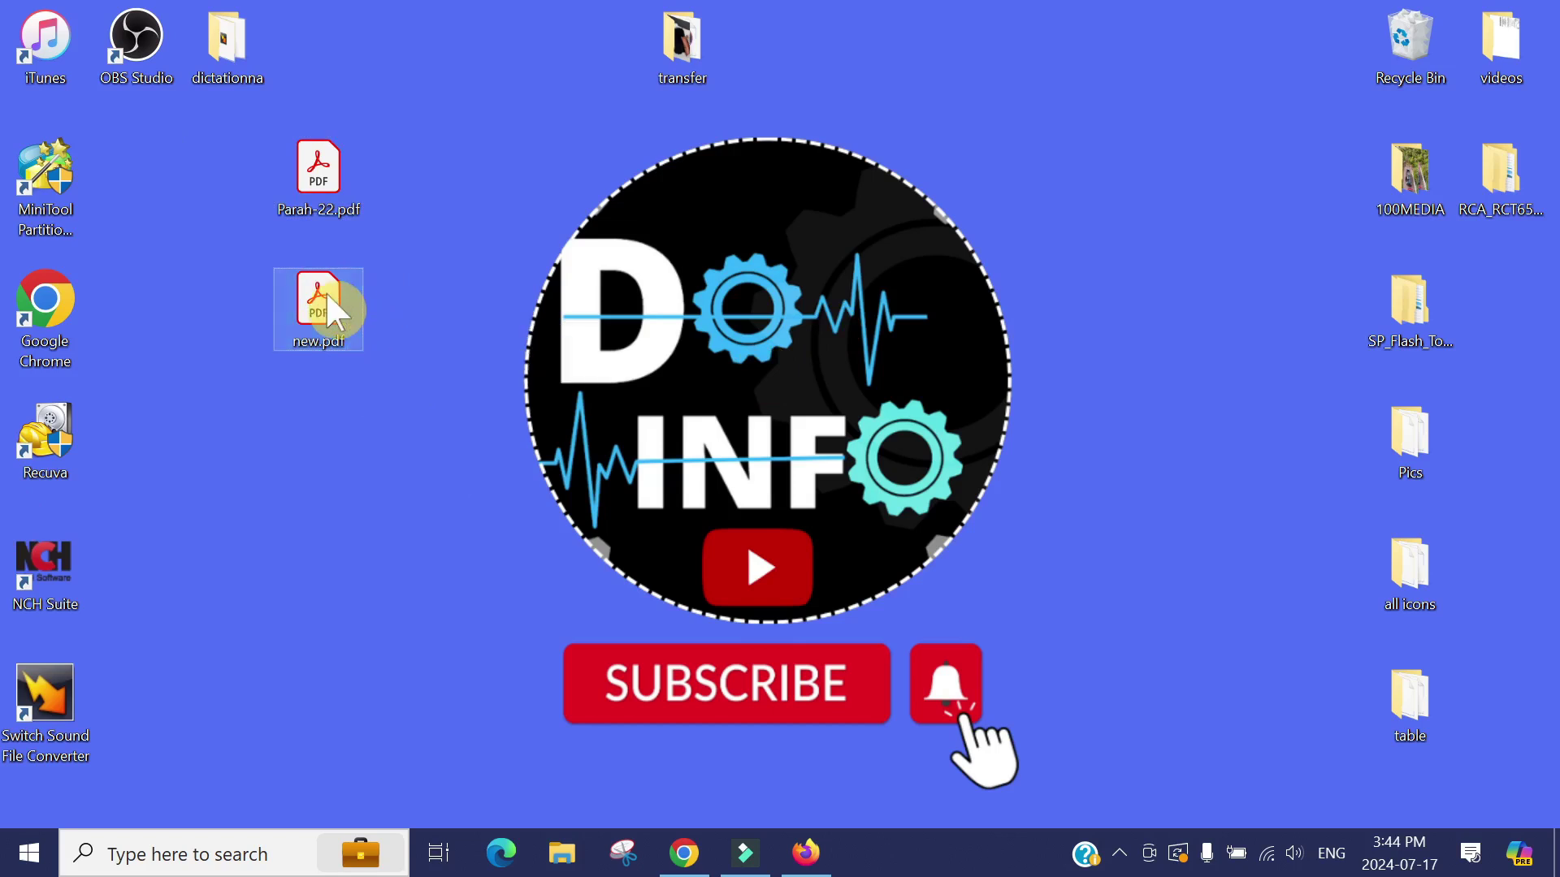
Open new.pdf in Acrobat, confirm its security shows No Security, then close Acrobat
{"action": "double_click", "coordinate": [327, 296]}
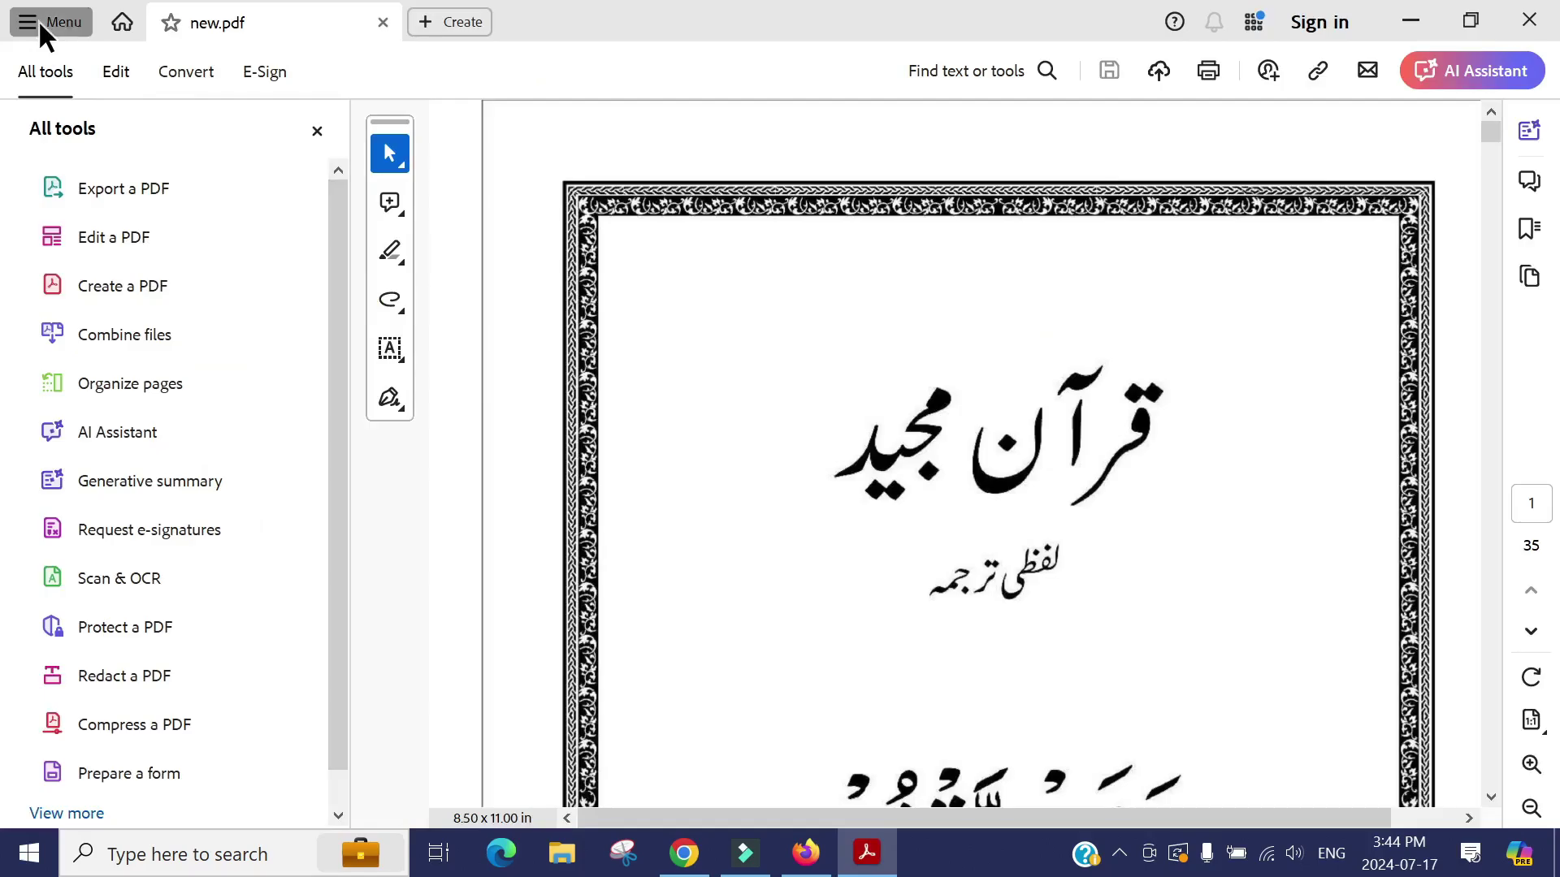
{"action": "left_click", "coordinate": [97, 52]}
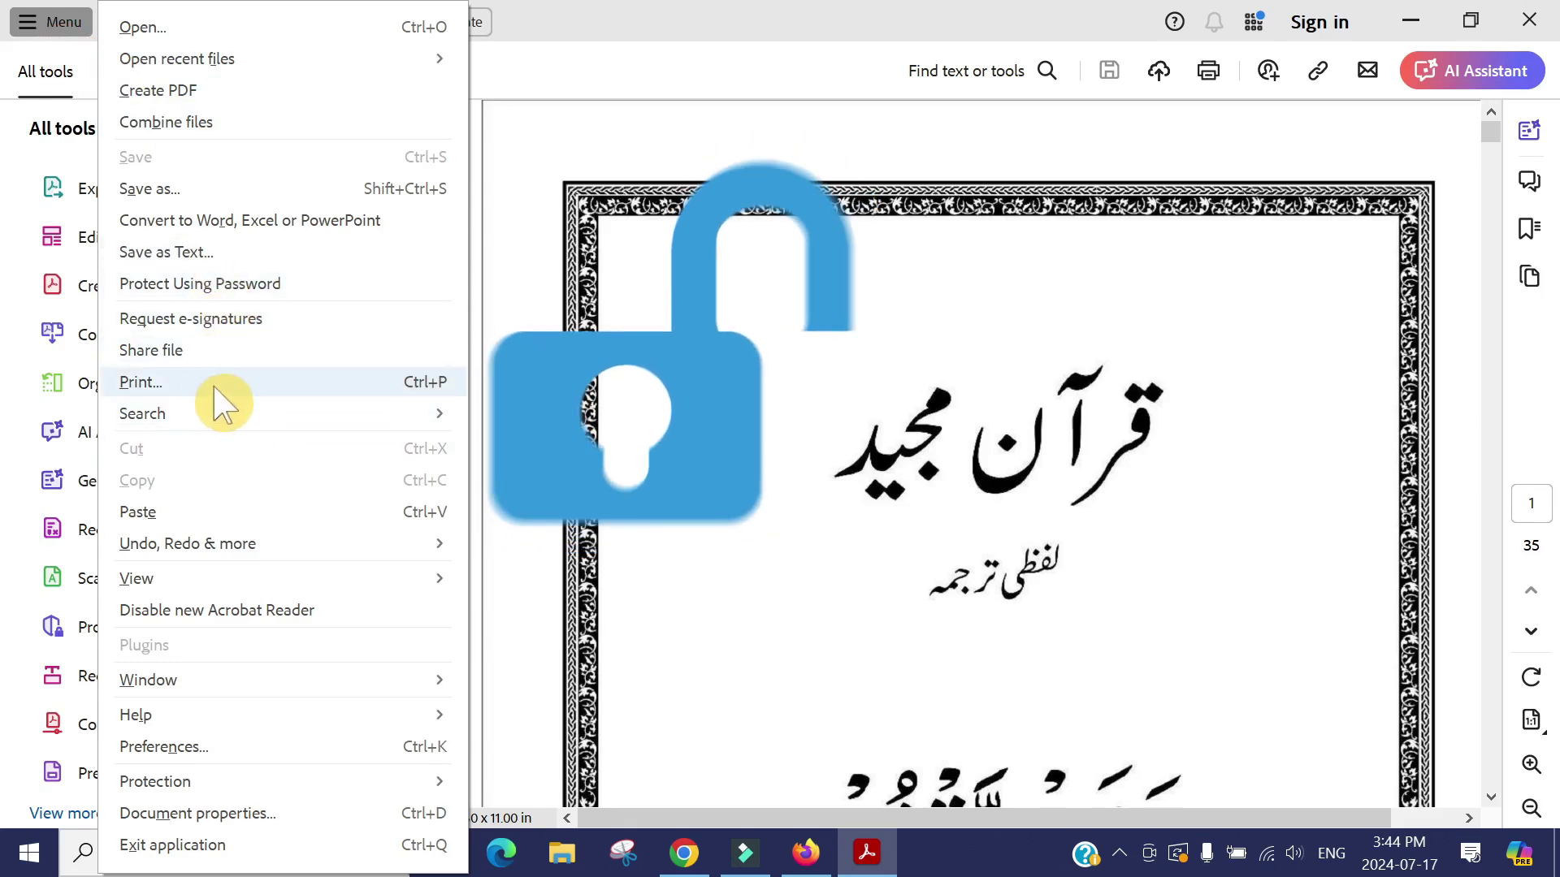
{"action": "mouse_move", "coordinate": [154, 781]}
{"action": "left_click", "coordinate": [640, 642]}
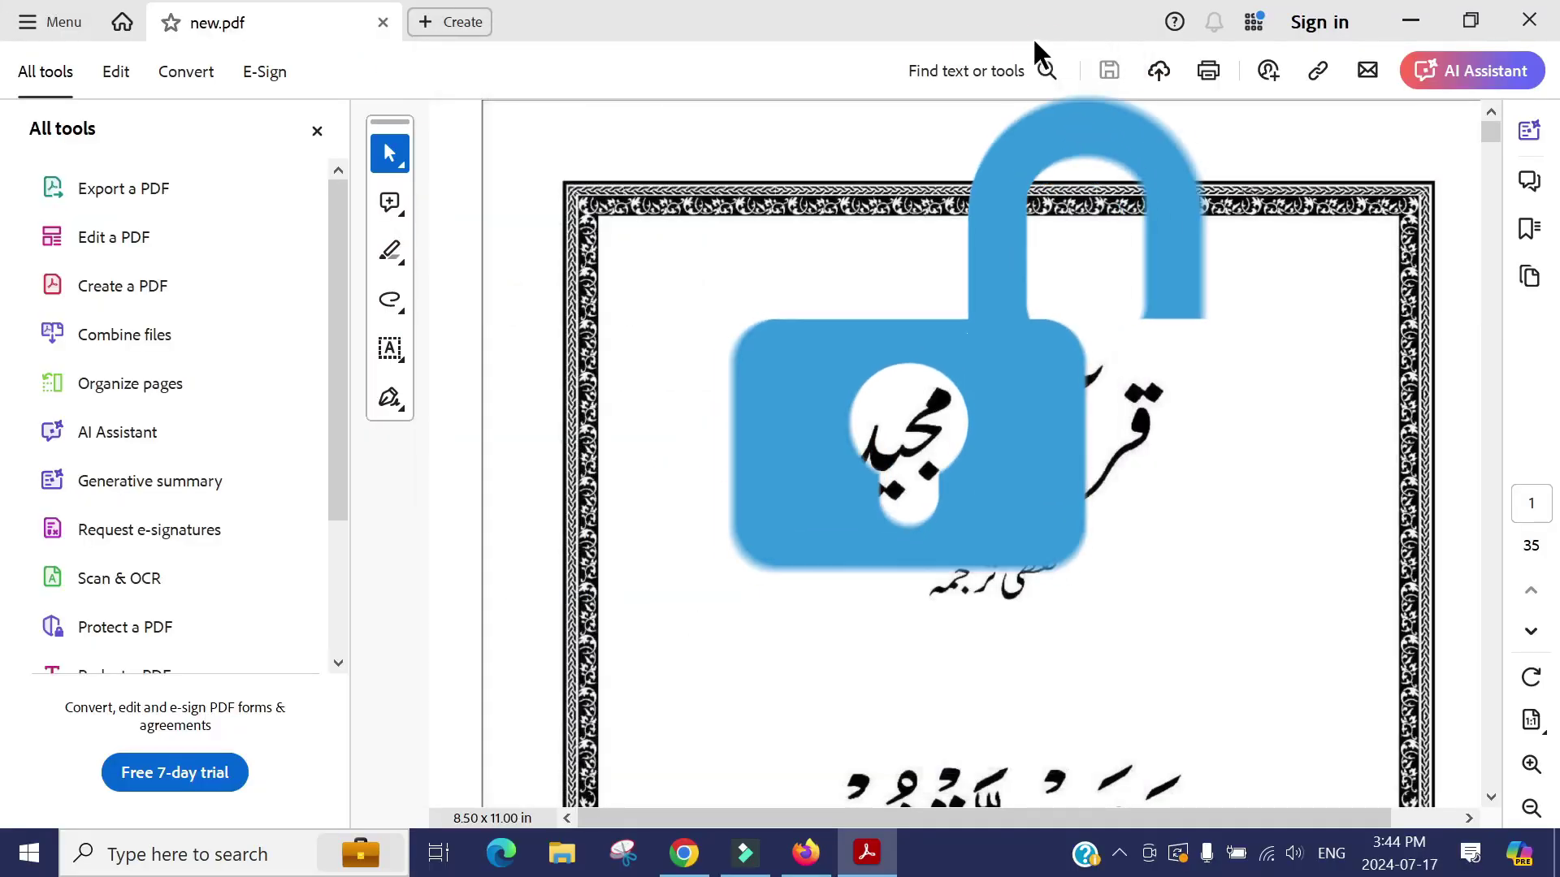
{"action": "left_click", "coordinate": [1525, 22]}
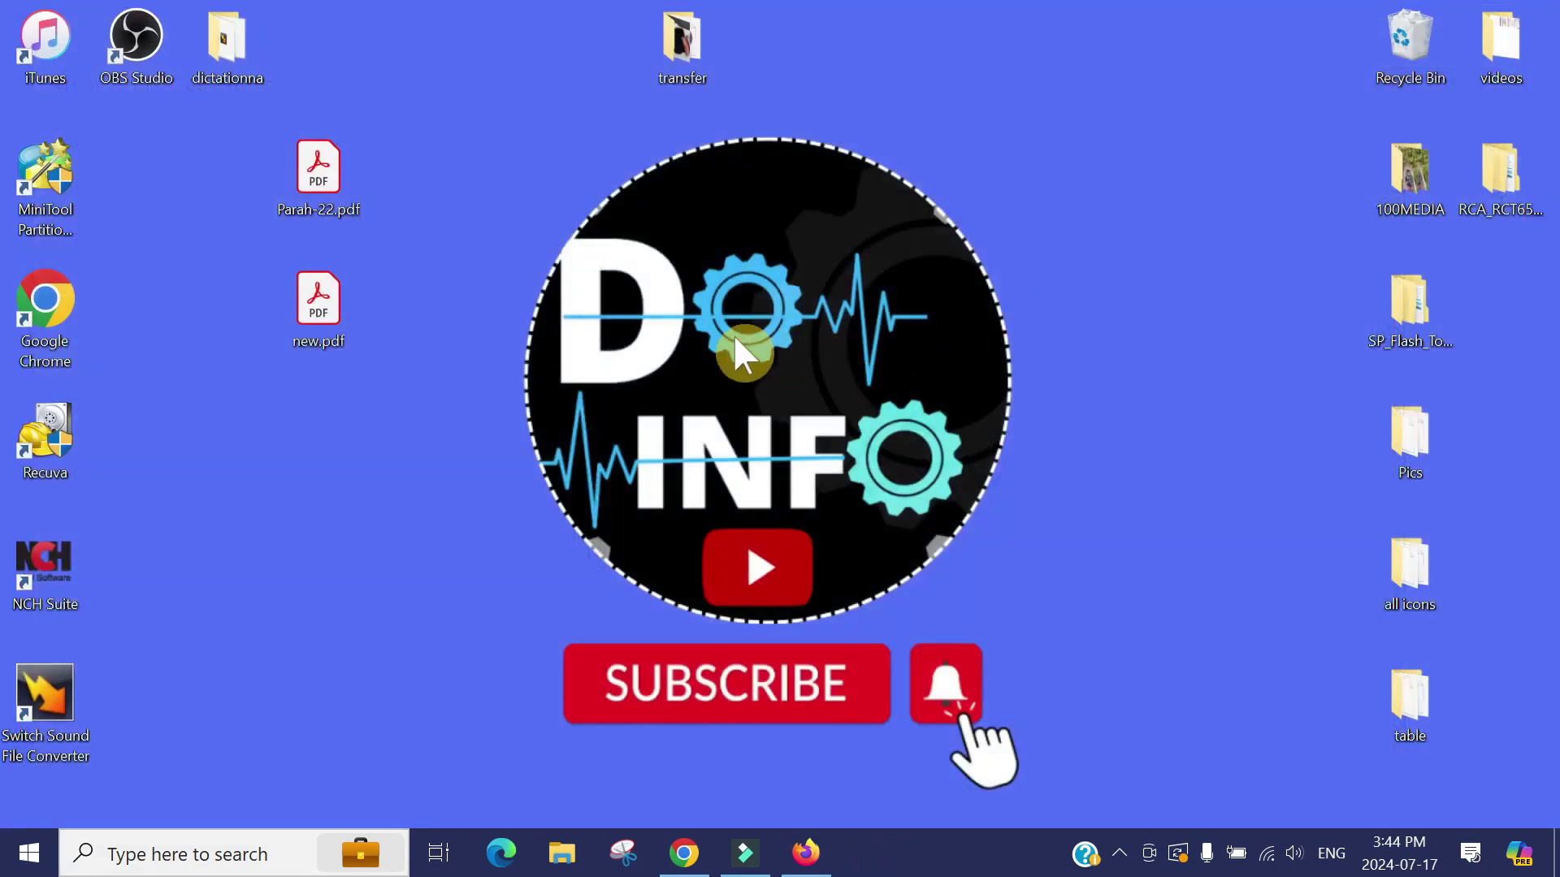